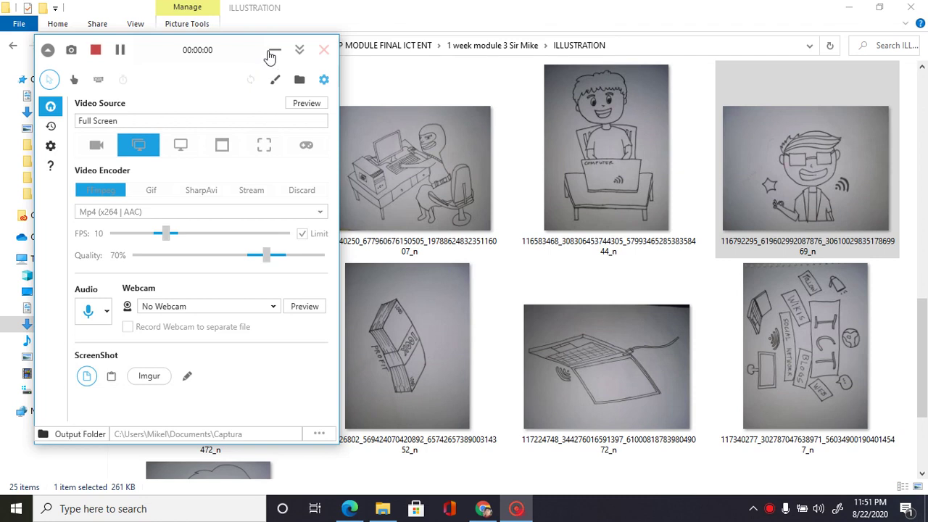
Step: Find the scanned boy sketch in the ILLUSTRATION folder and bring up its Open with options
left_click(275, 50)
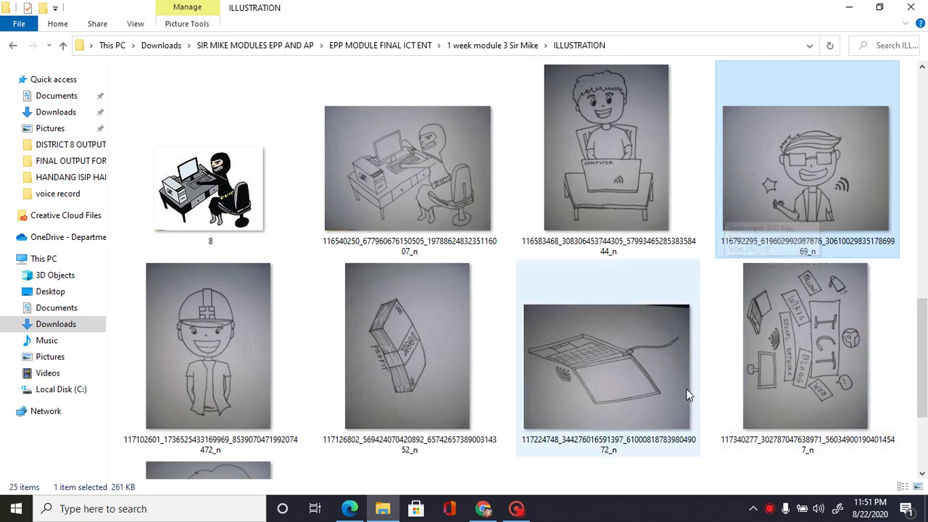
scroll(611, 388, "up", 5)
scroll(612, 388, "up", 3)
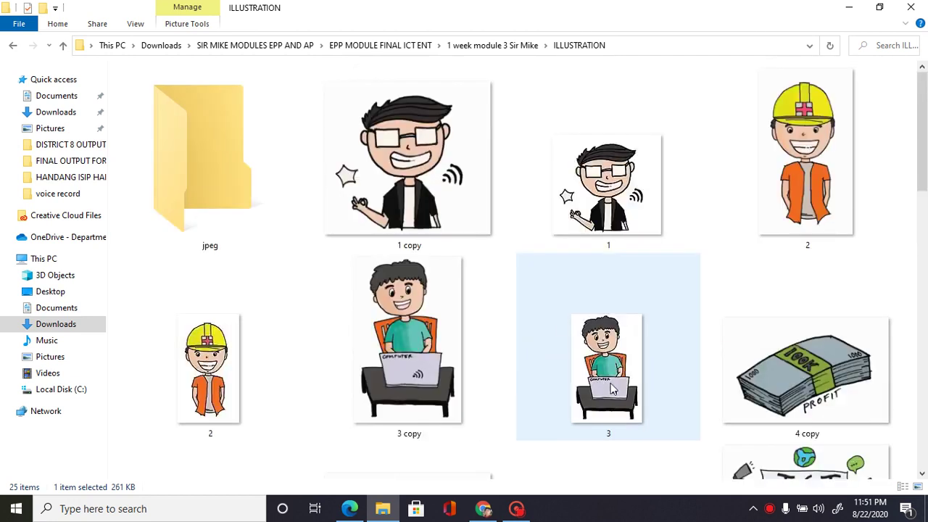
scroll(743, 182, "down", 10)
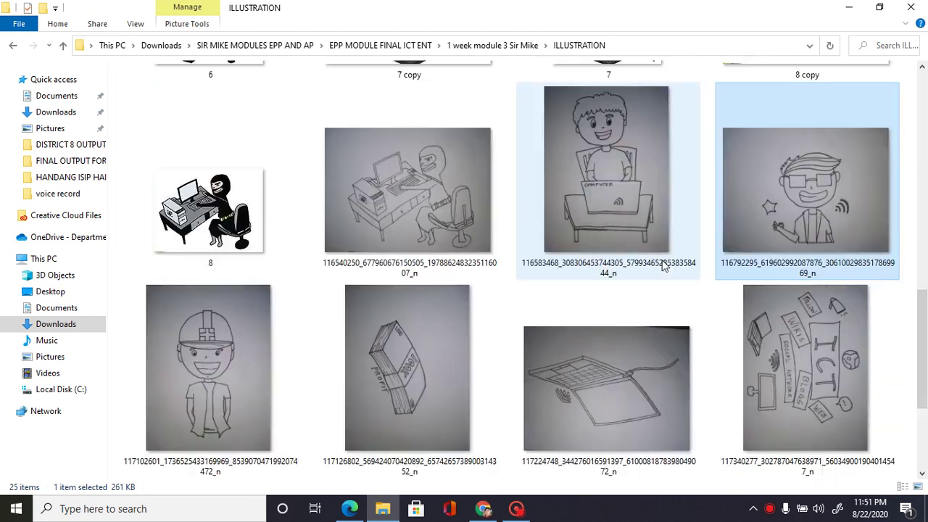
scroll(702, 344, "up", 8)
scroll(848, 371, "down", 8)
scroll(848, 373, "down", 3)
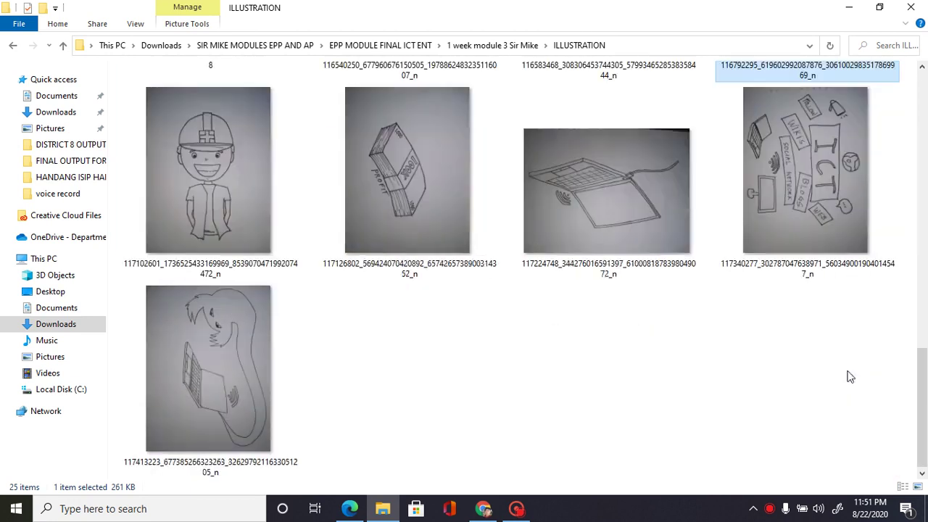
scroll(850, 371, "up", 5)
right_click(803, 312)
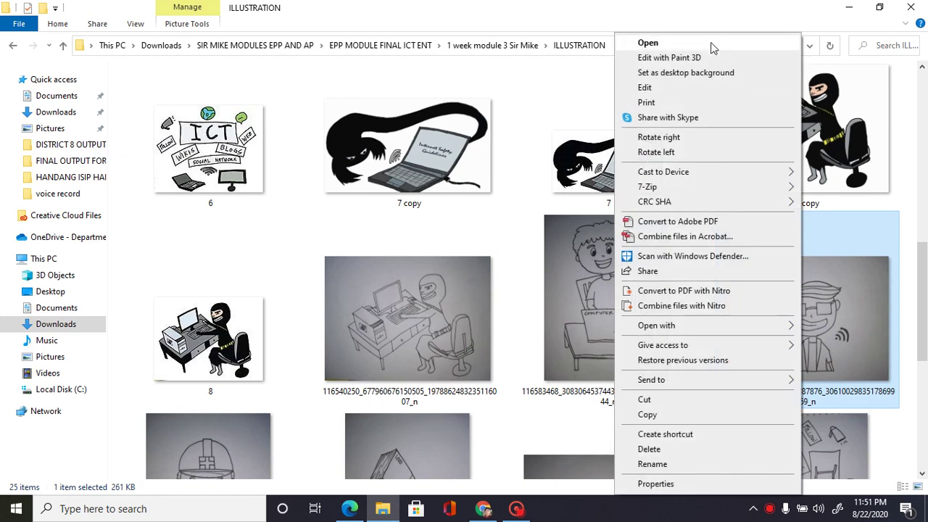
mouse_move(755, 346)
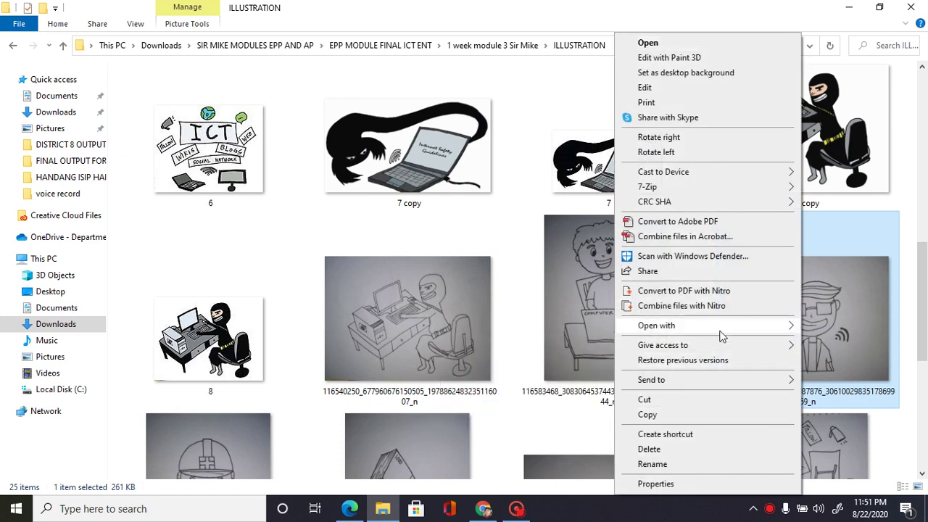
Step: Open the sketch in Photoshop CS6 and convert it from RGB to CMYK Color, accepting the warning
mouse_move(702, 327)
left_click(493, 342)
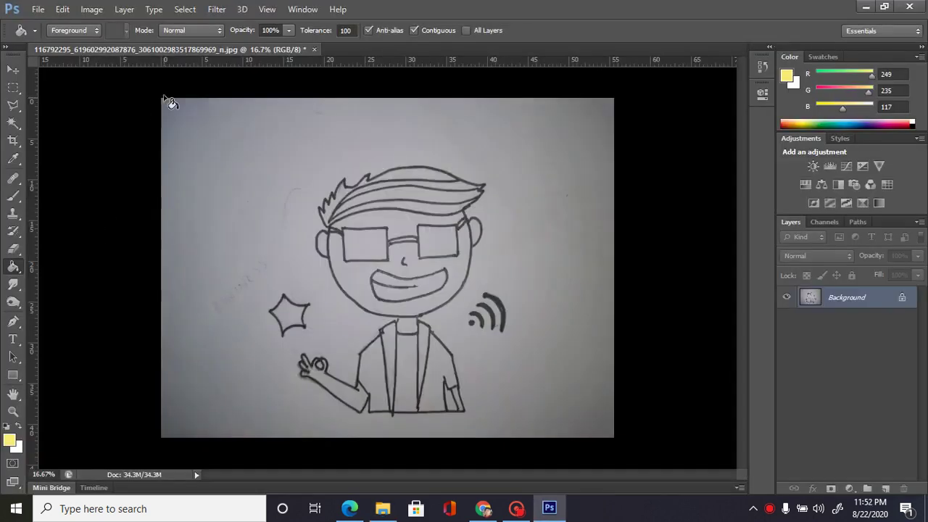
left_click(85, 11)
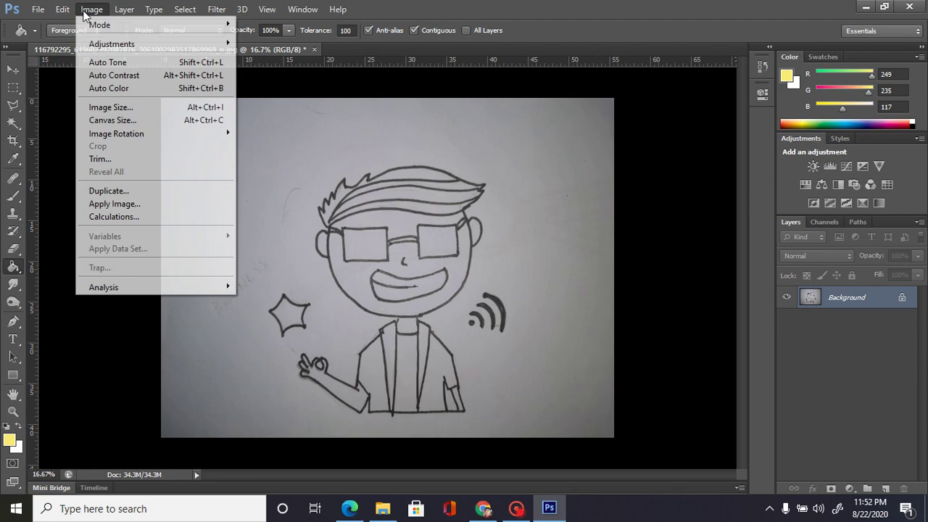
mouse_move(99, 25)
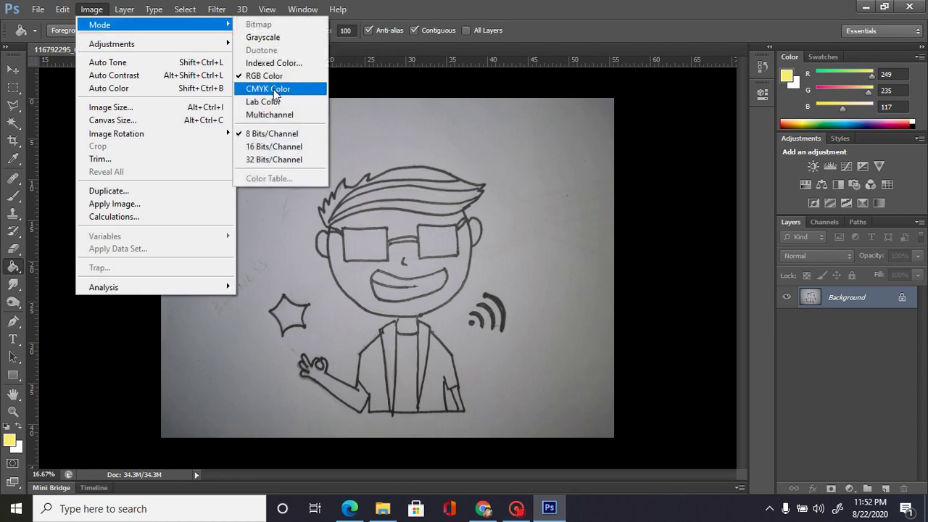
left_click(274, 89)
left_click(439, 206)
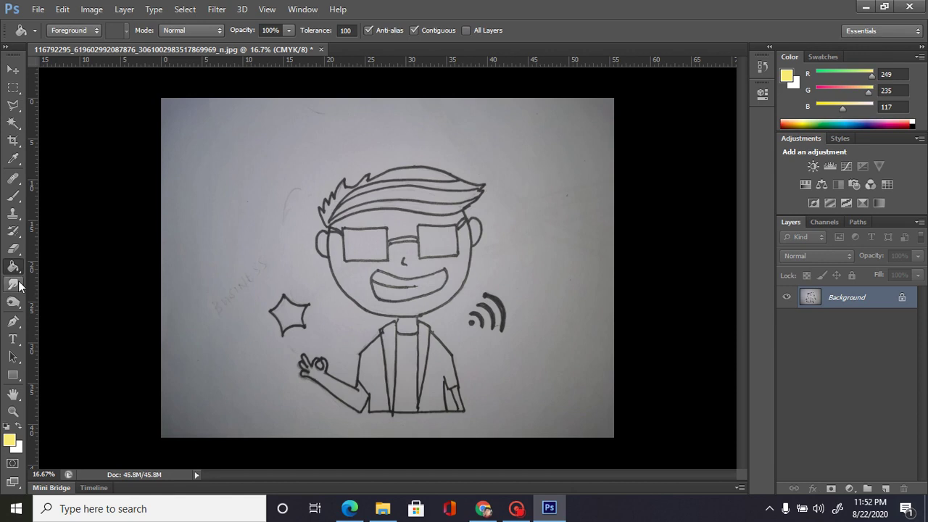
left_click(92, 9)
mouse_move(119, 27)
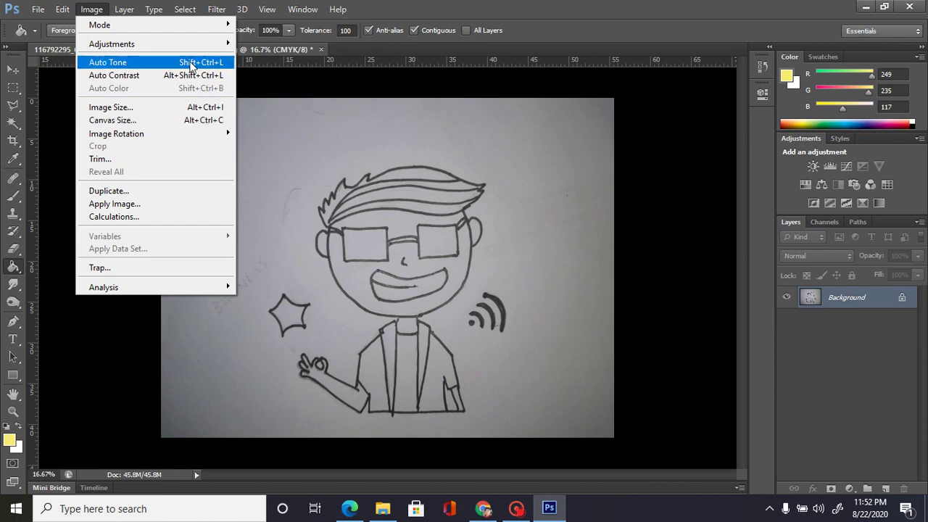
Step: Resample the sketch from 72 to 300 pixels/inch (16667 × 12500 px), then zoom out to see it
left_click(92, 108)
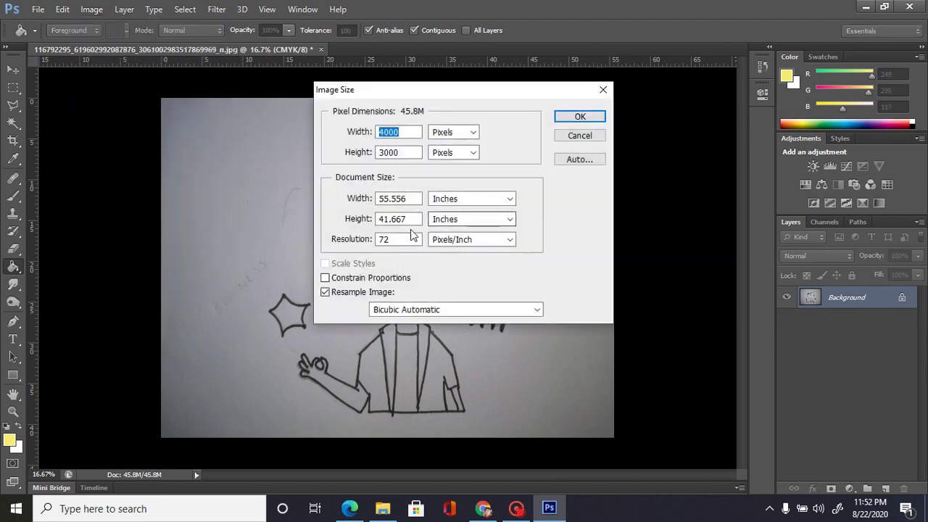
left_click(399, 239)
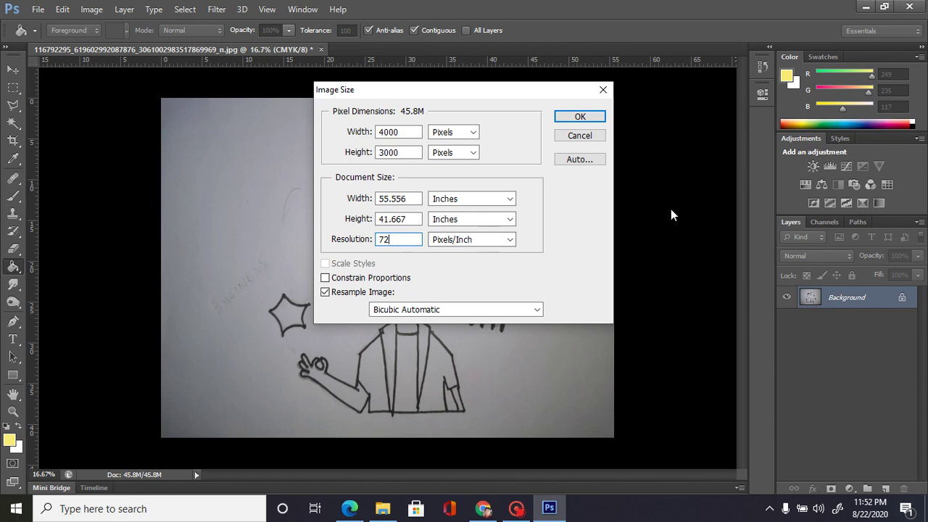
key("BackSpace")
key("BackSpace")
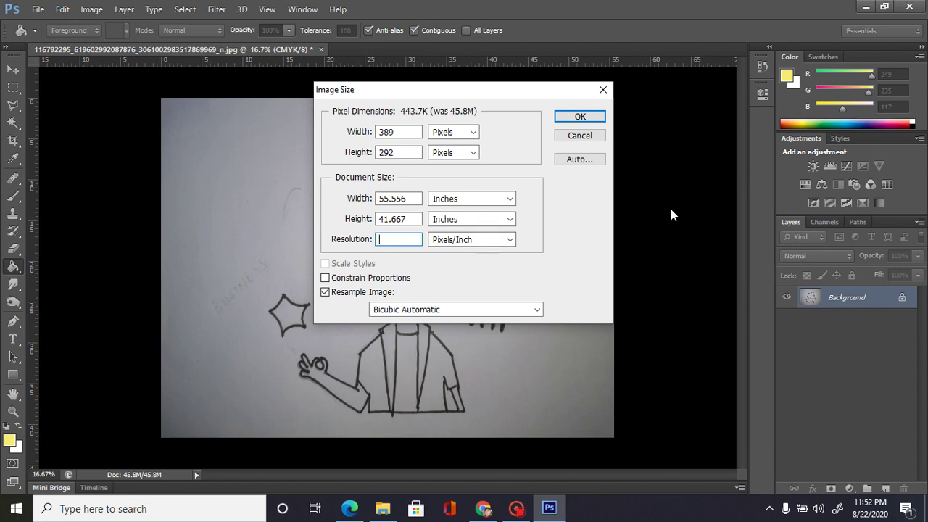
type("300")
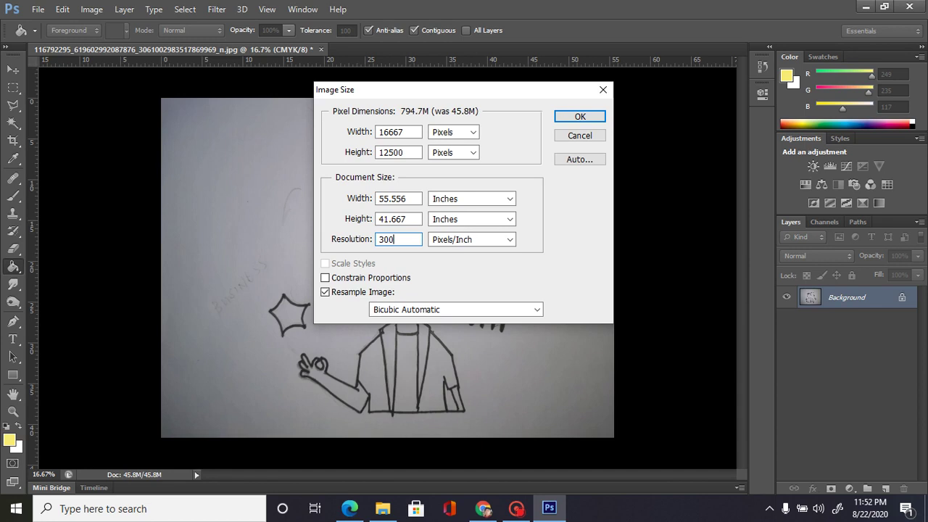
key("Return")
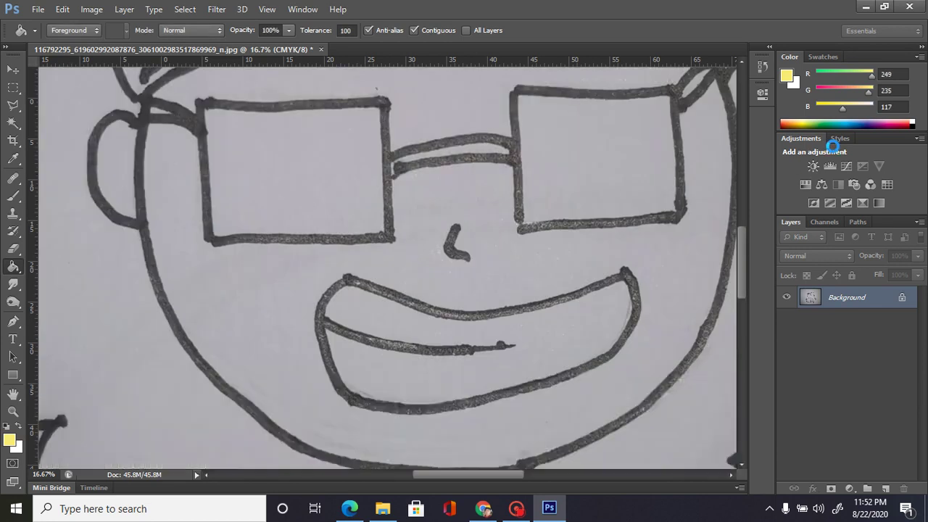
key("ctrl+minus")
key("ctrl+minus")
key("ctrl+minus")
key("ctrl+minus")
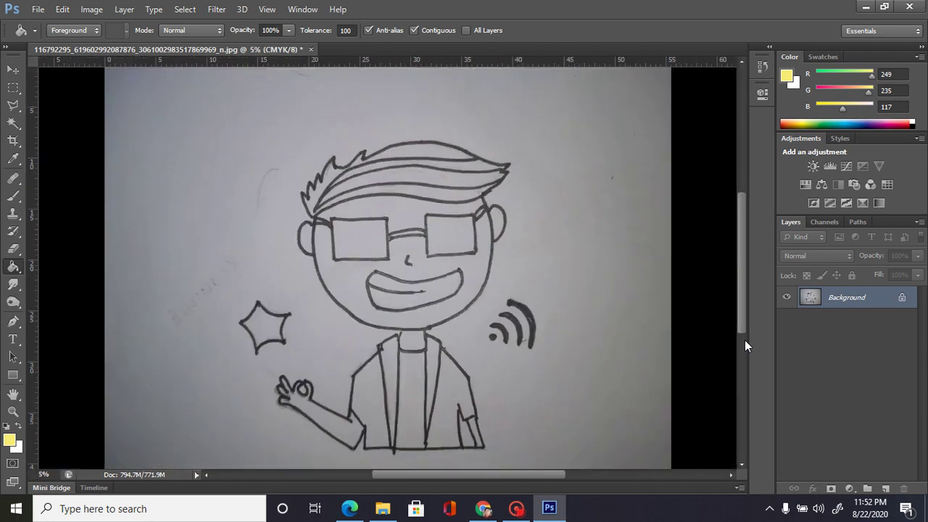
scroll(660, 305, "down", 1)
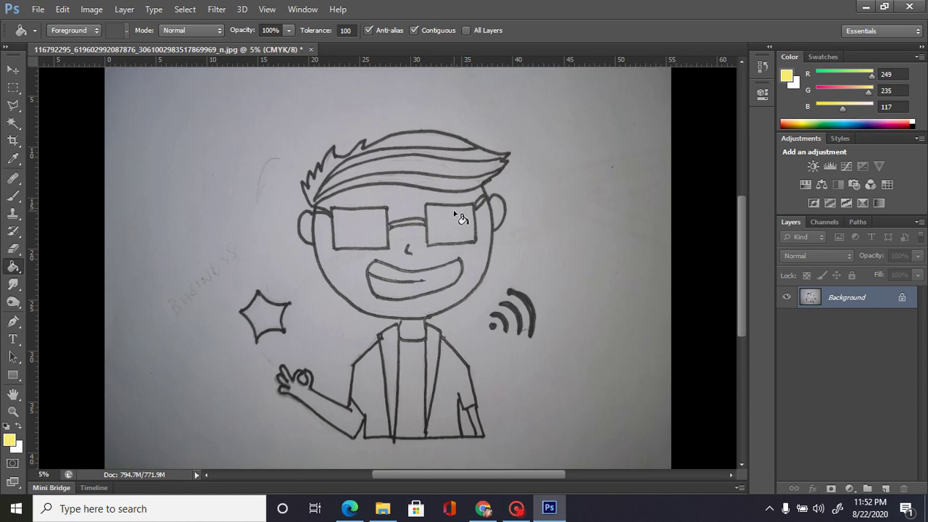
left_click(12, 267)
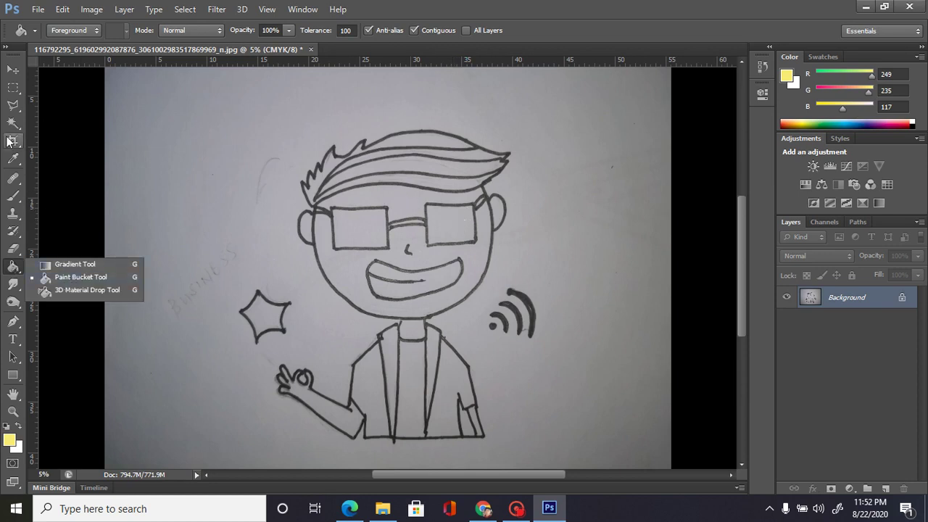
left_click(13, 161)
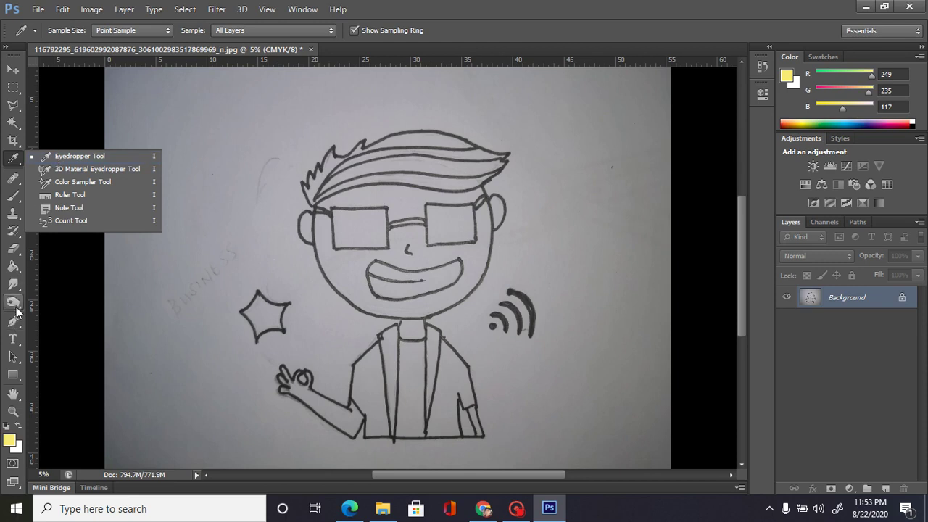
left_click(14, 129)
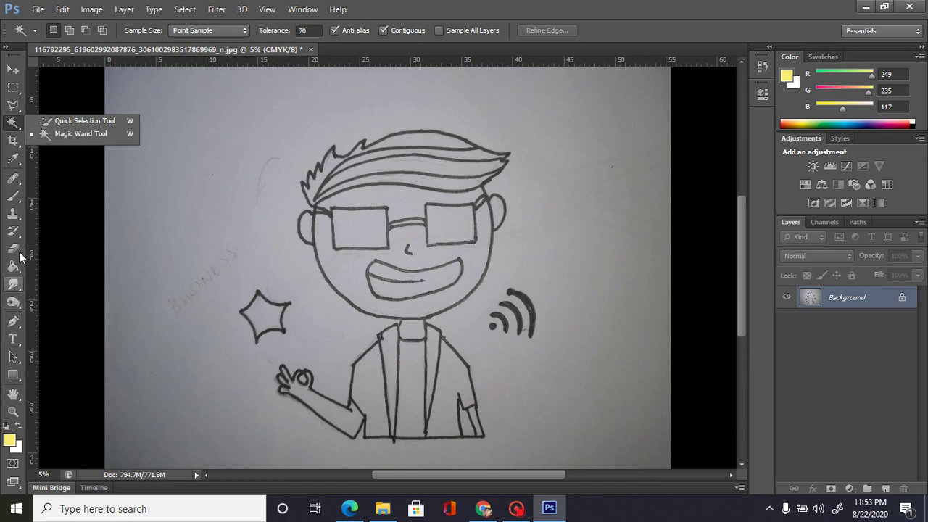
left_click(16, 202)
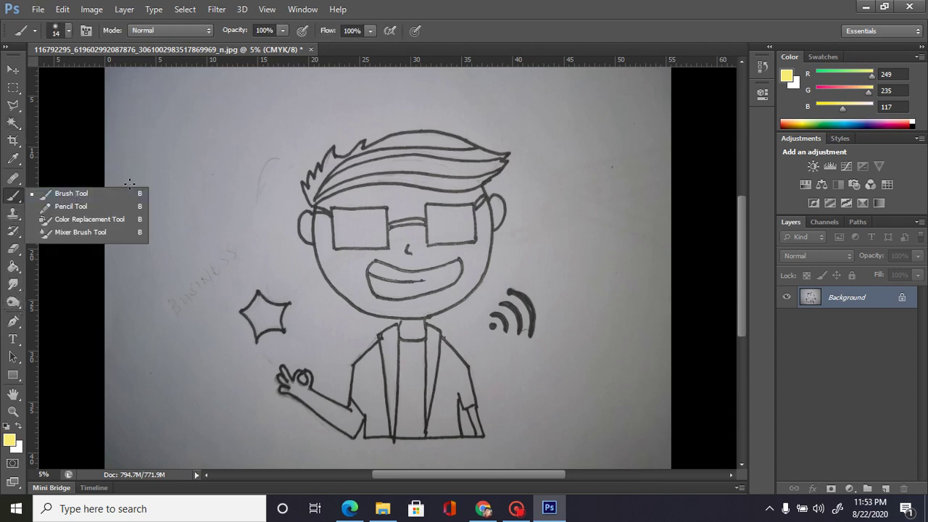
left_click(13, 158)
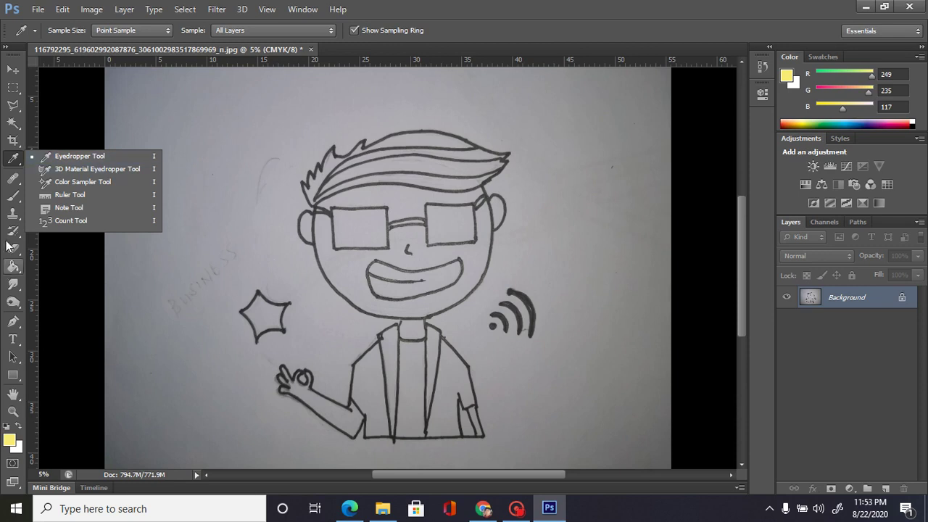
left_click(16, 124)
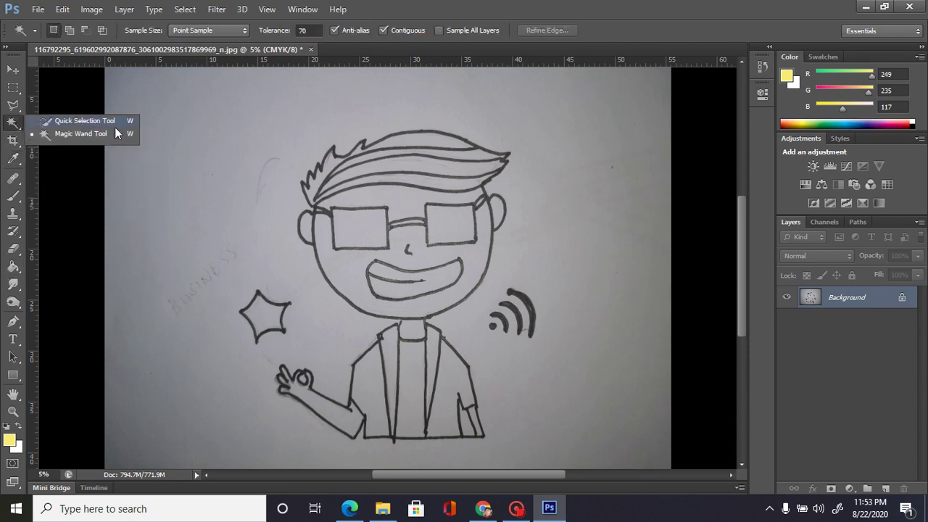
left_click(13, 266)
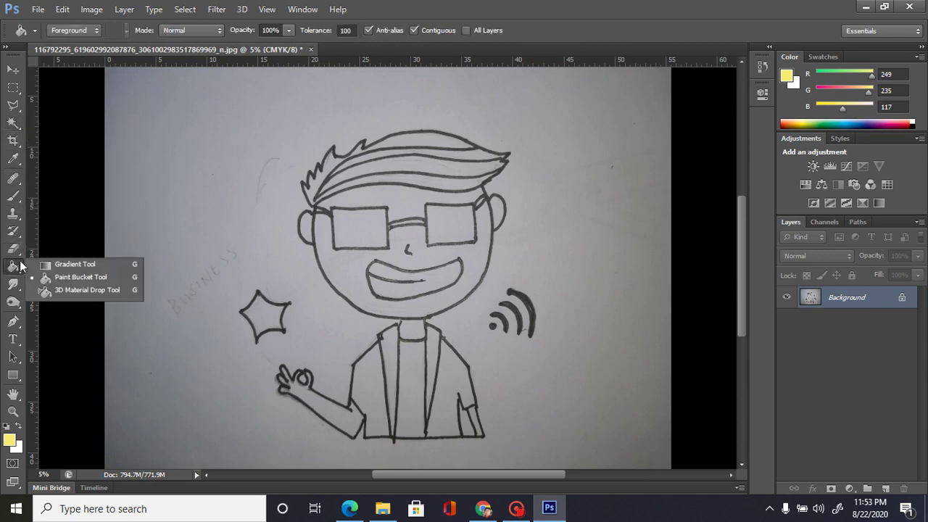
left_click(78, 277)
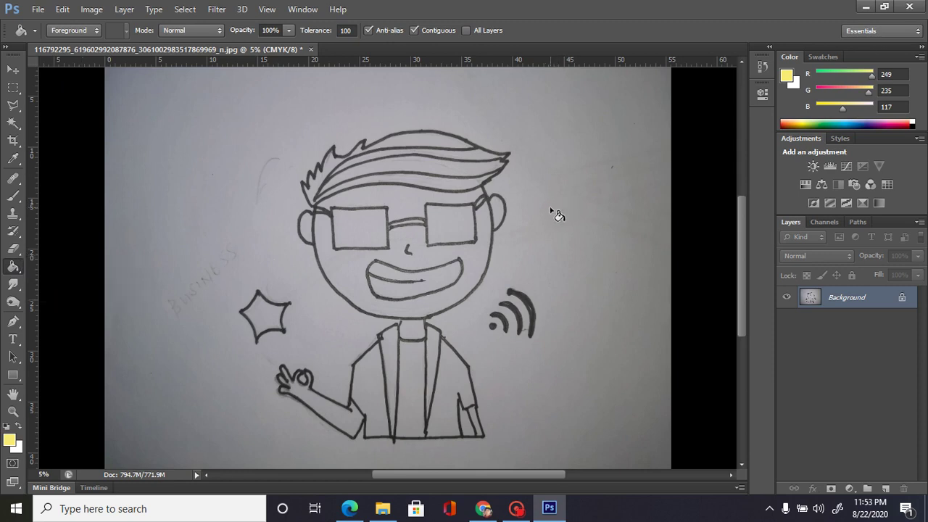
Step: Apply Brightness 62 and Contrast 36 to the sketch, then duplicate the Background into Layer 1
left_click(92, 10)
mouse_move(113, 45)
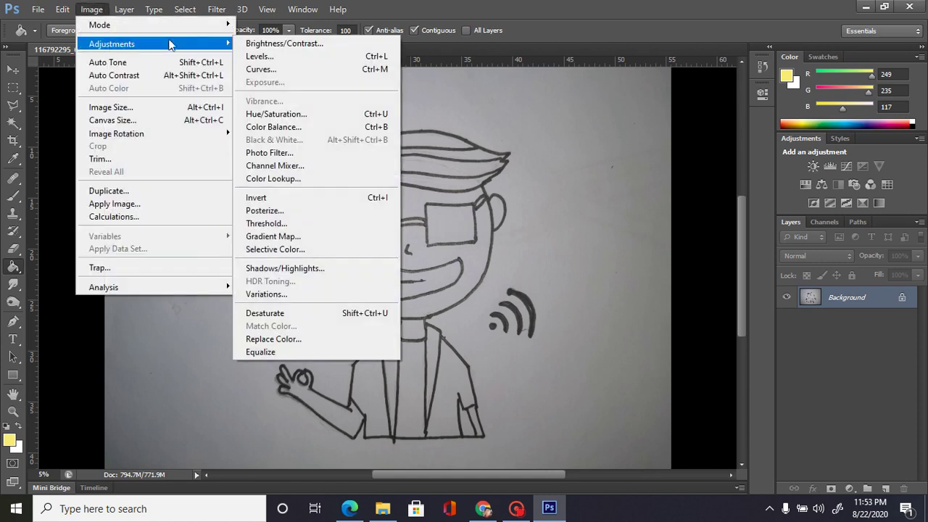
left_click(272, 37)
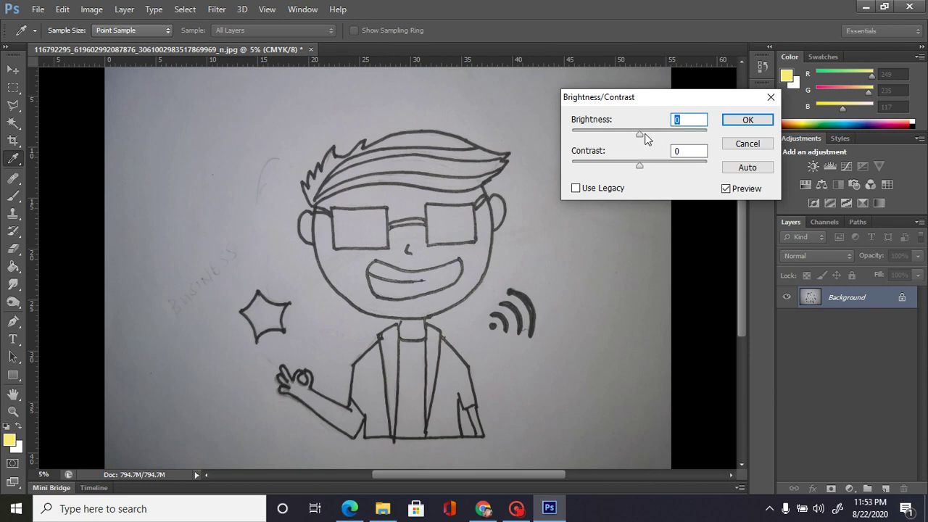
left_click_drag(641, 135, 665, 136)
left_click_drag(639, 167, 666, 135)
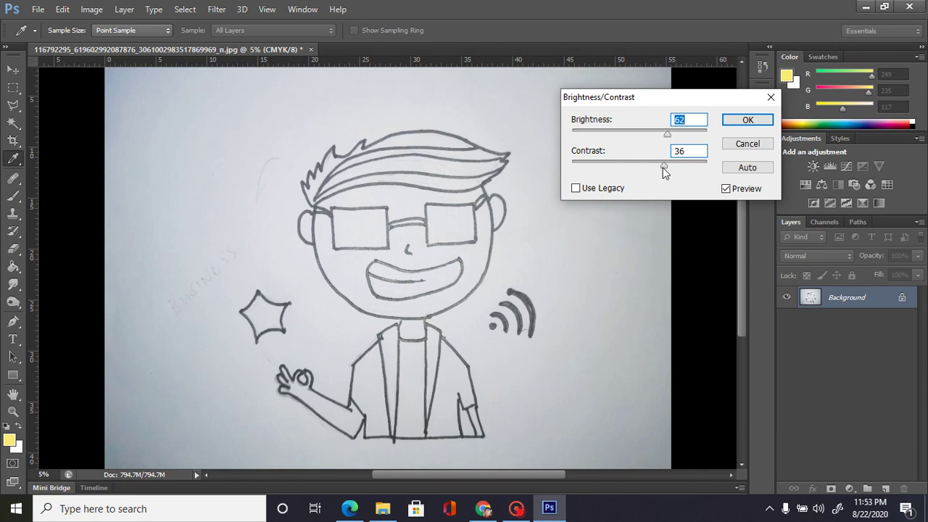
left_click(663, 166)
left_click(738, 122)
key("g")
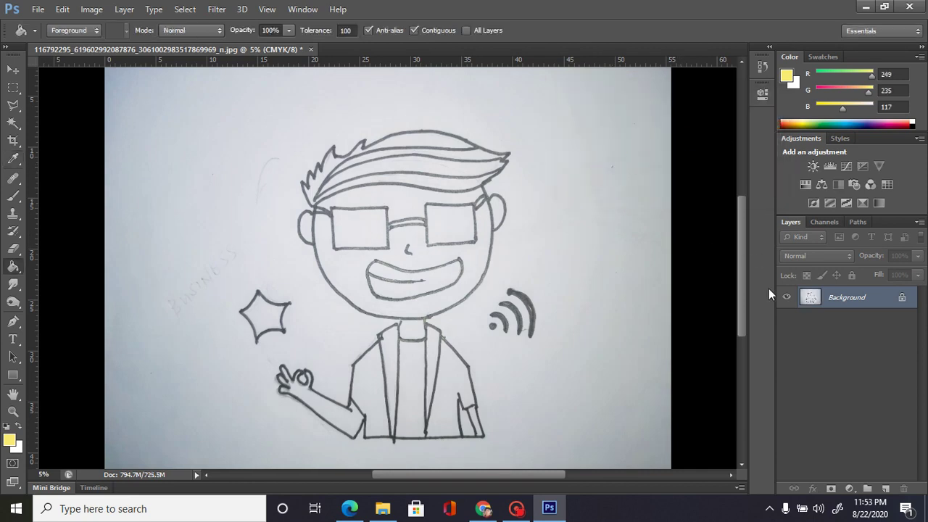
key("ctrl+j")
Step: Hide the Background layer, select the Paint Bucket, and set the foreground to near-black 020200
left_click(787, 319)
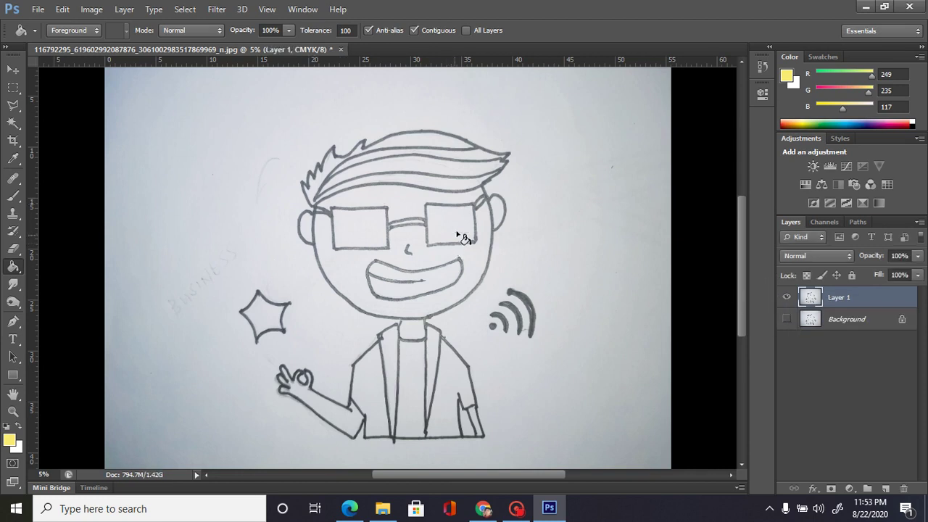
right_click(12, 267)
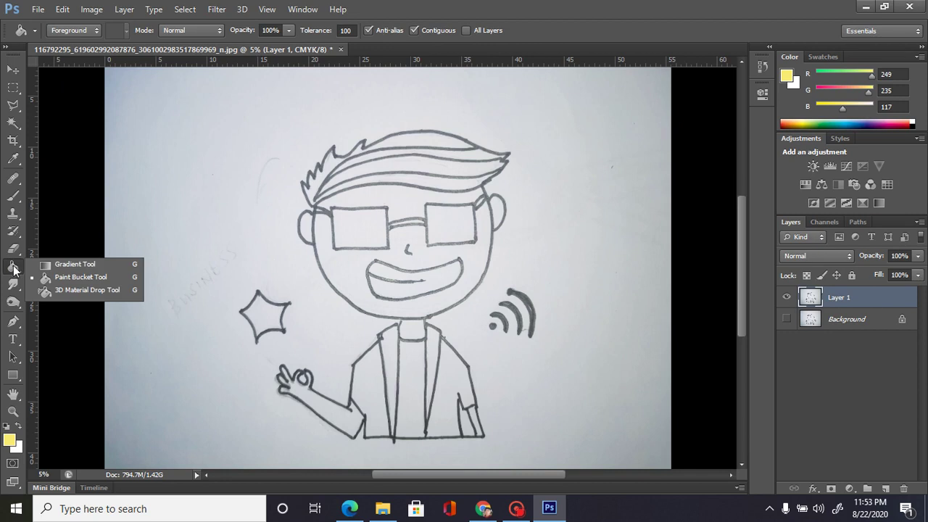
left_click(73, 278)
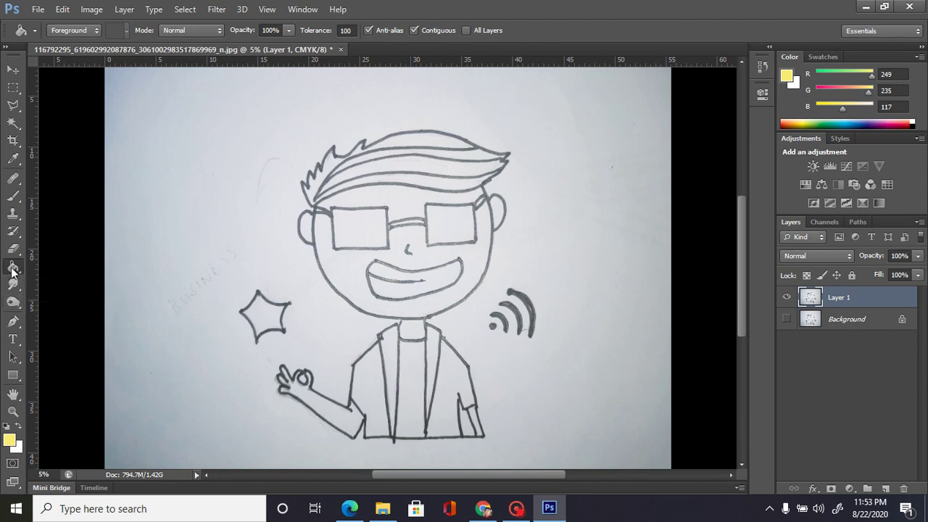
left_click(10, 439)
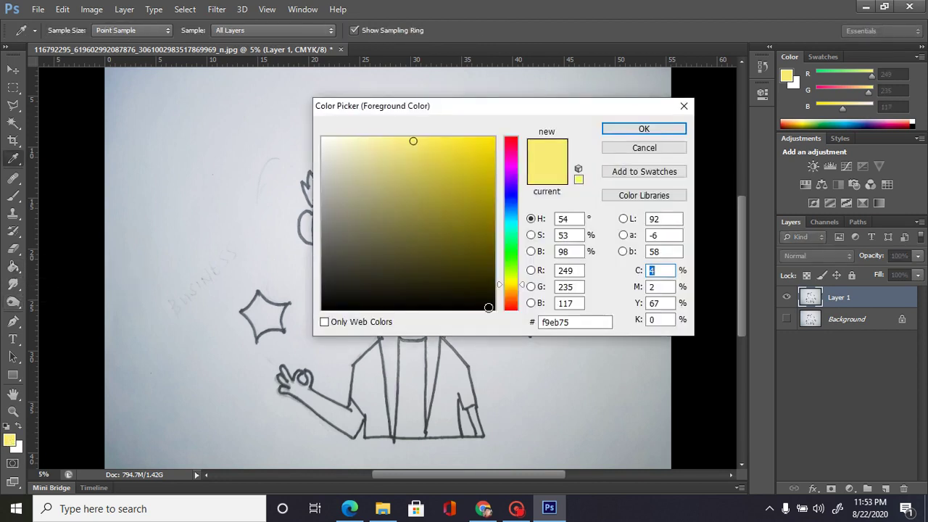
left_click(489, 307)
left_click(644, 129)
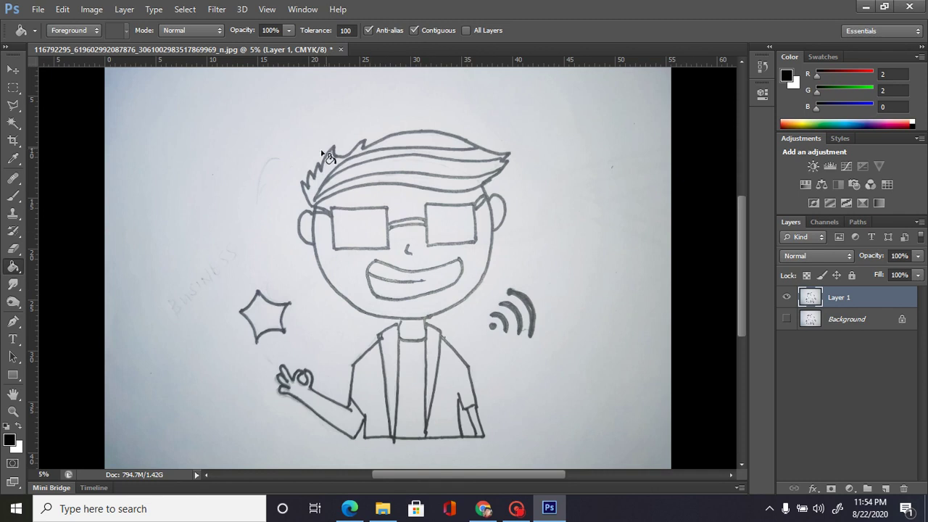
Step: Fill the grey outlines, mouth and nose stroke black, undoing the accidental face fill
left_click(318, 208)
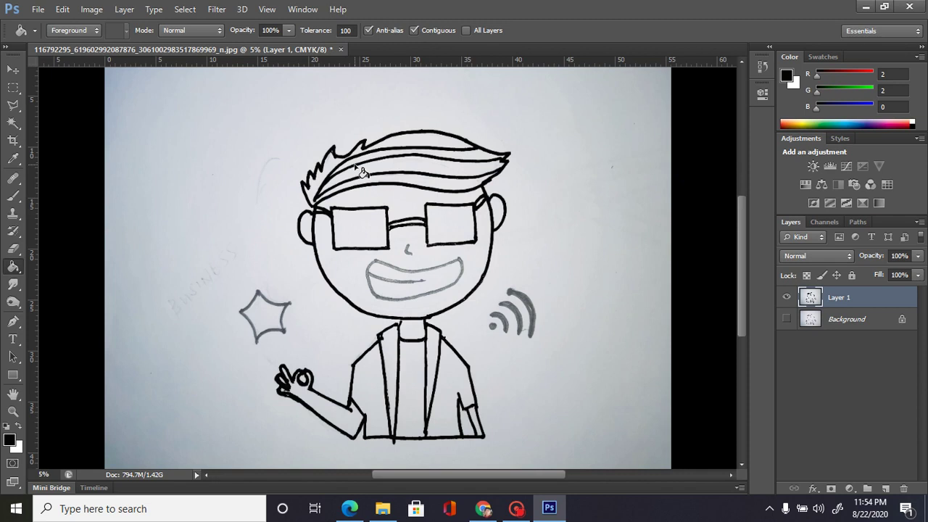
left_click(383, 267)
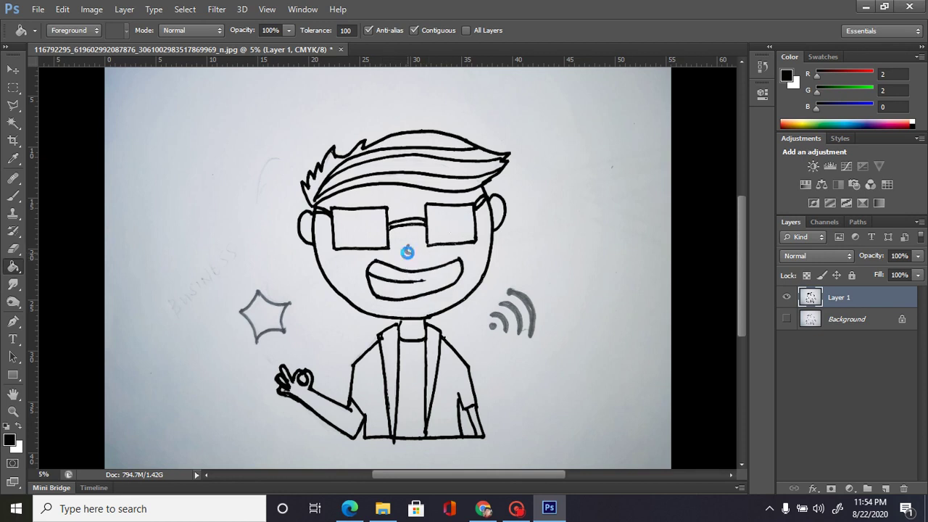
left_click(436, 247)
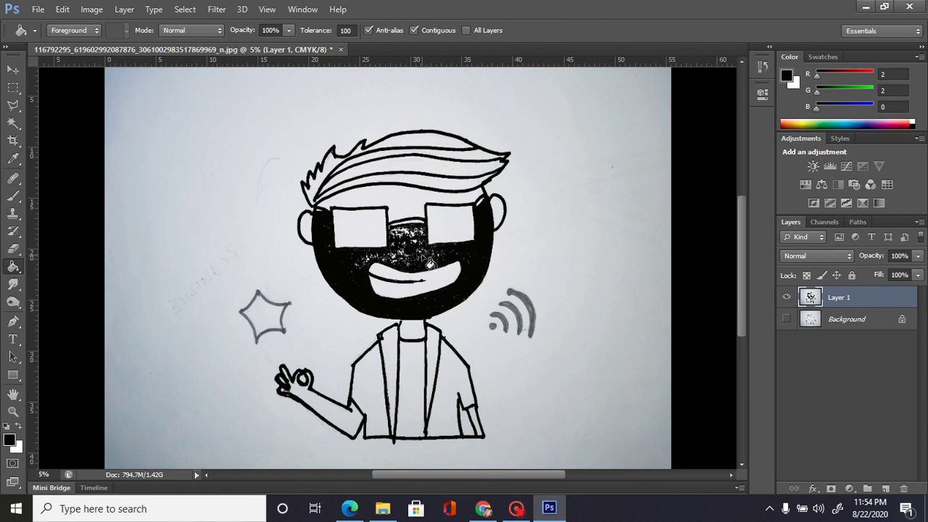
key("ctrl+z")
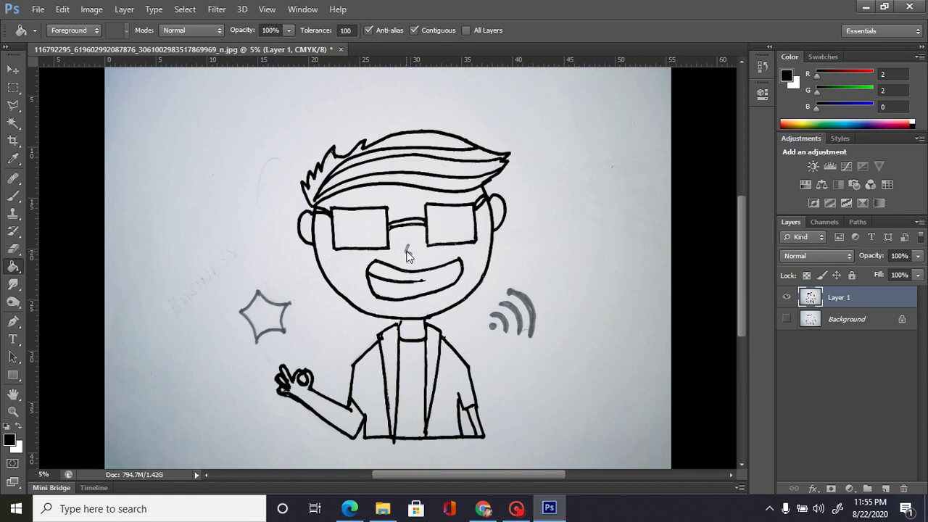
left_click(407, 249)
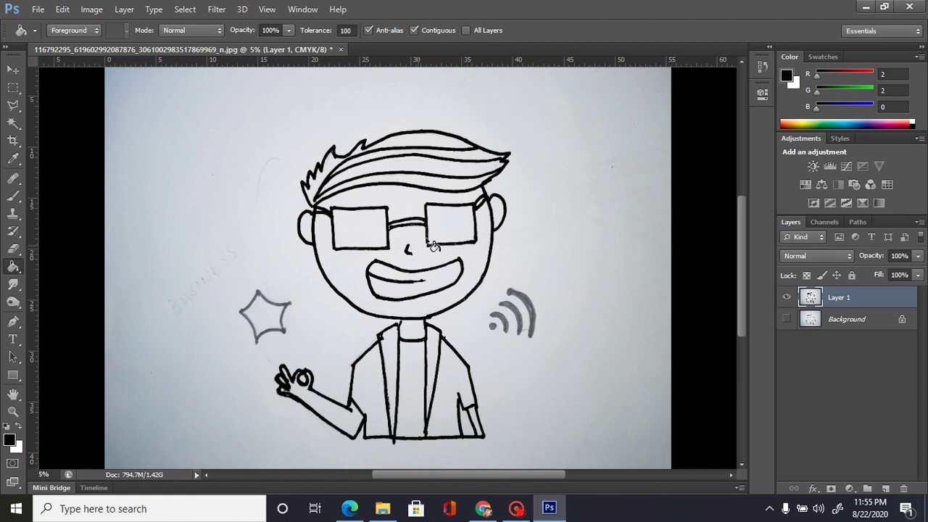
Step: Fill the wifi dot and arcs black, undoing the accidental background fill
left_click(495, 327)
left_click(505, 321)
left_click(505, 336)
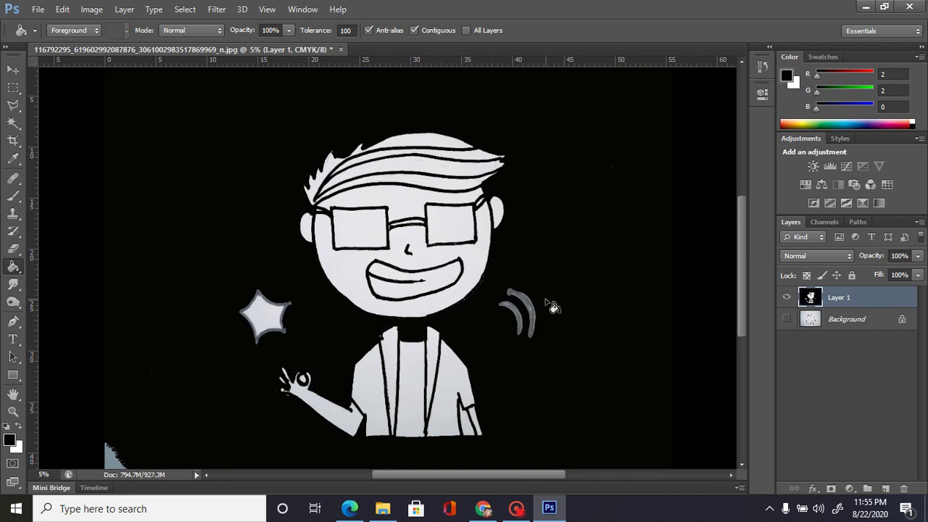
key("ctrl+z")
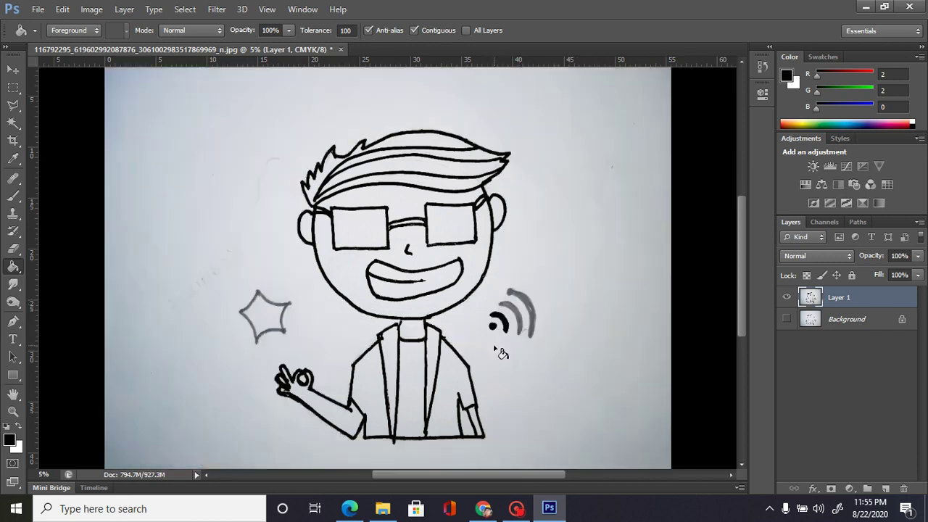
left_click(525, 322)
left_click(530, 311)
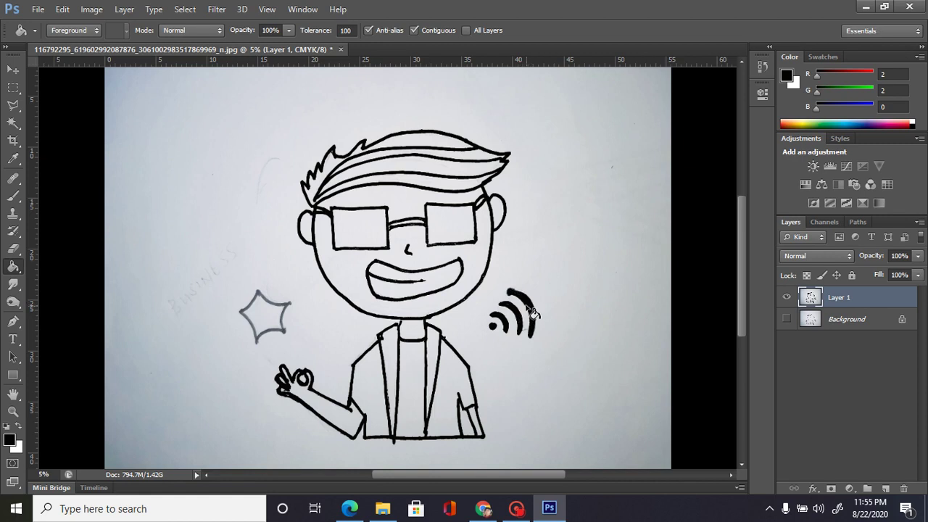
Step: Fill the star outline black, then pick the Crop tool
left_click(277, 306)
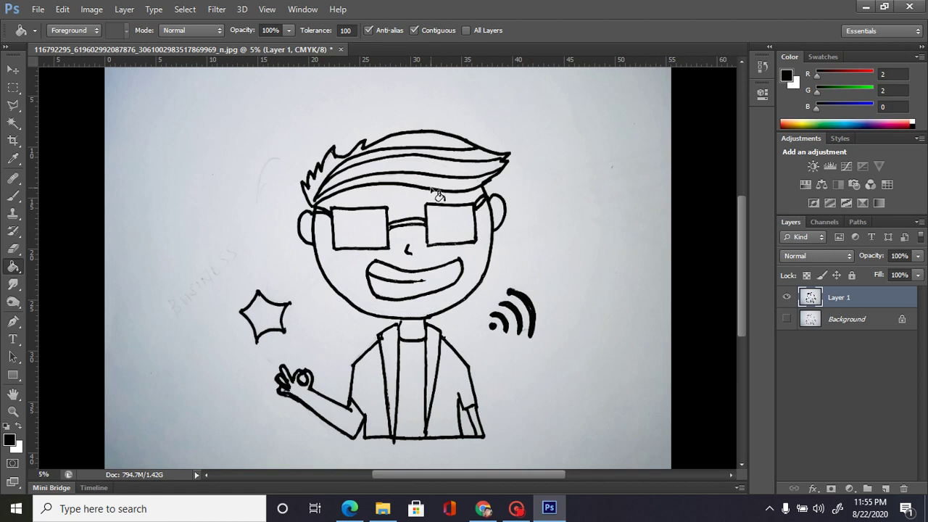
left_click_drag(433, 192, 447, 178)
mouse_move(337, 223)
left_mouse_down()
mouse_move(342, 208)
mouse_move(348, 216)
mouse_move(330, 279)
left_mouse_up()
left_click(22, 147)
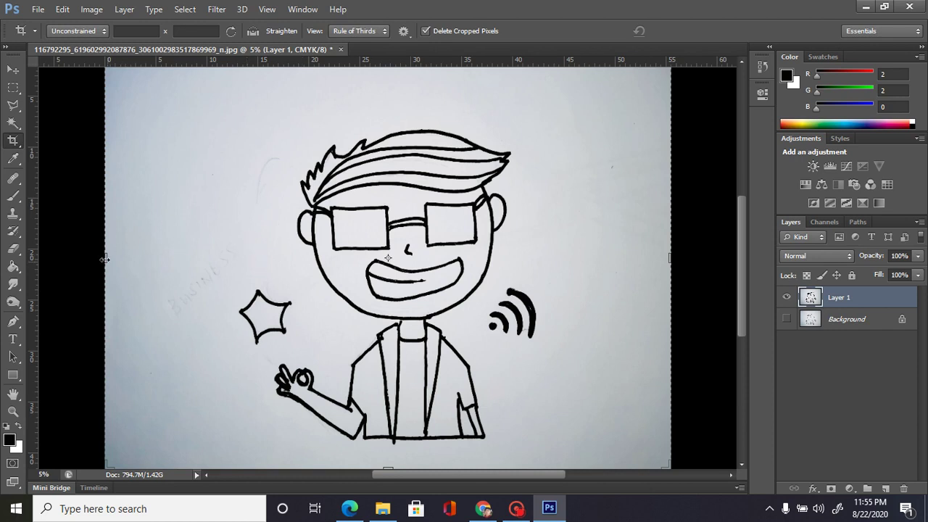
Step: Pull the left, bottom, right and top crop edges in around the drawing and commit the crop
left_click_drag(105, 258, 160, 258)
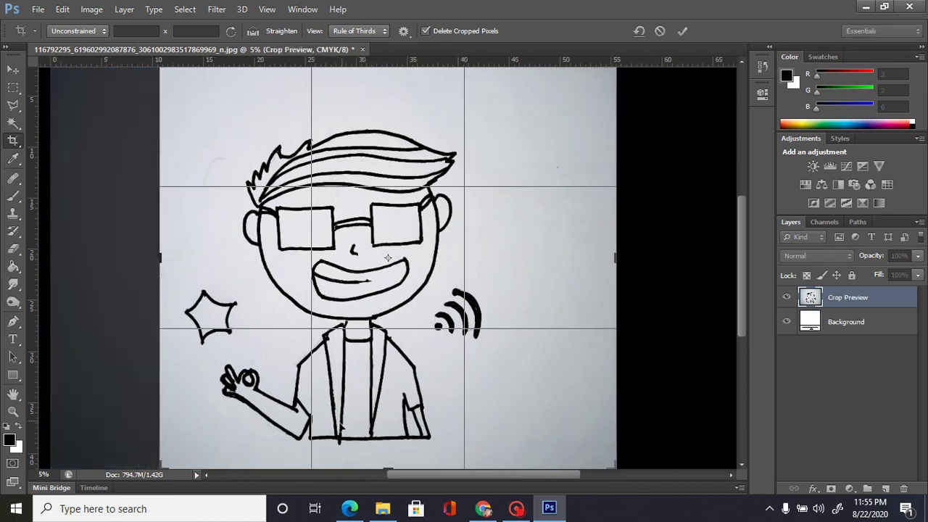
left_click_drag(387, 469, 383, 452)
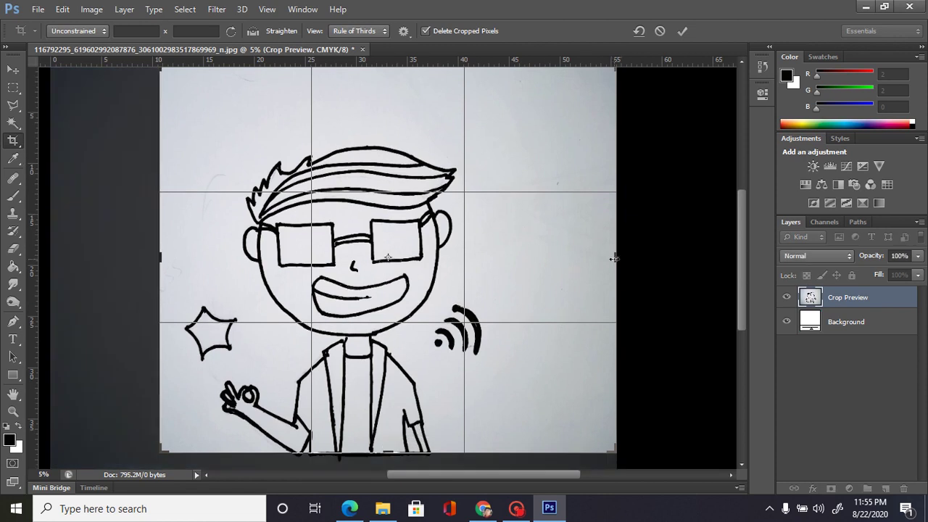
left_click_drag(614, 258, 567, 260)
left_click_drag(741, 247, 738, 222)
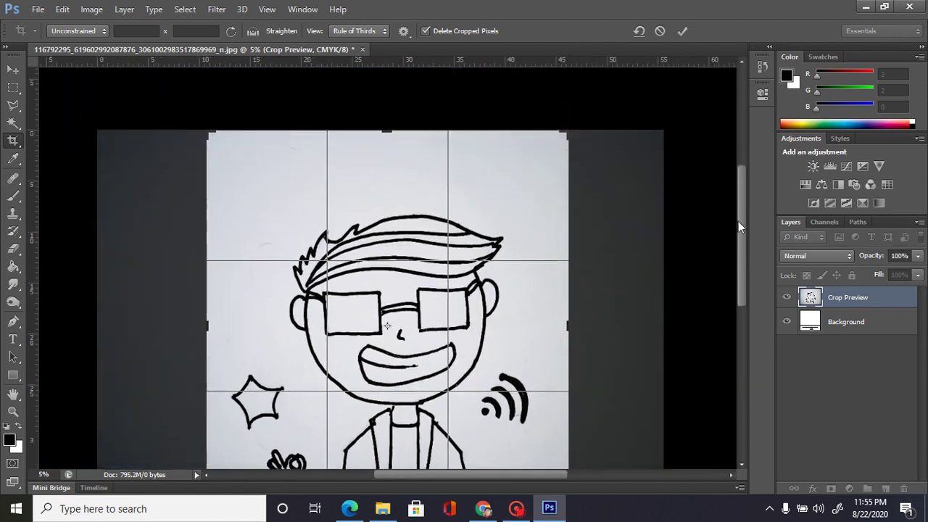
left_click_drag(388, 138, 385, 154)
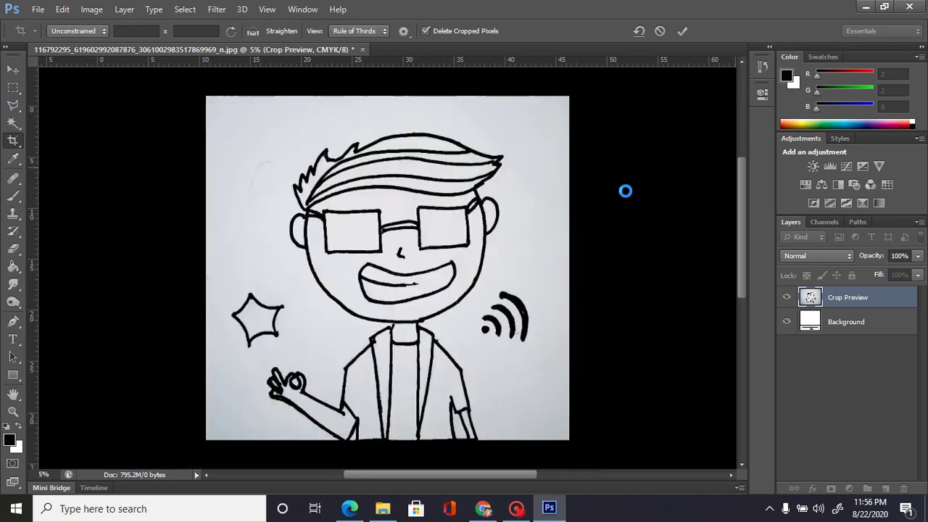
left_click(13, 69)
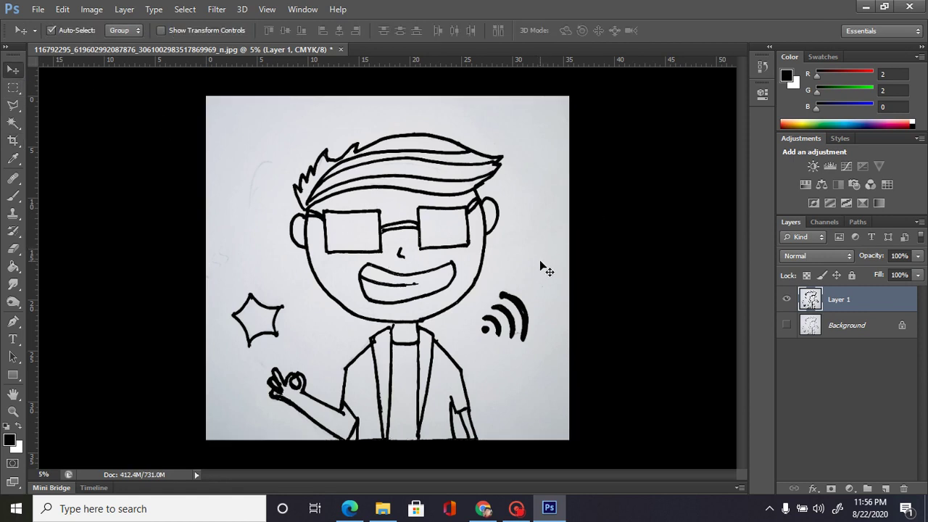
Step: Set the foreground colour to light peach f5d7b3 and return to the Paint Bucket
left_click(10, 437)
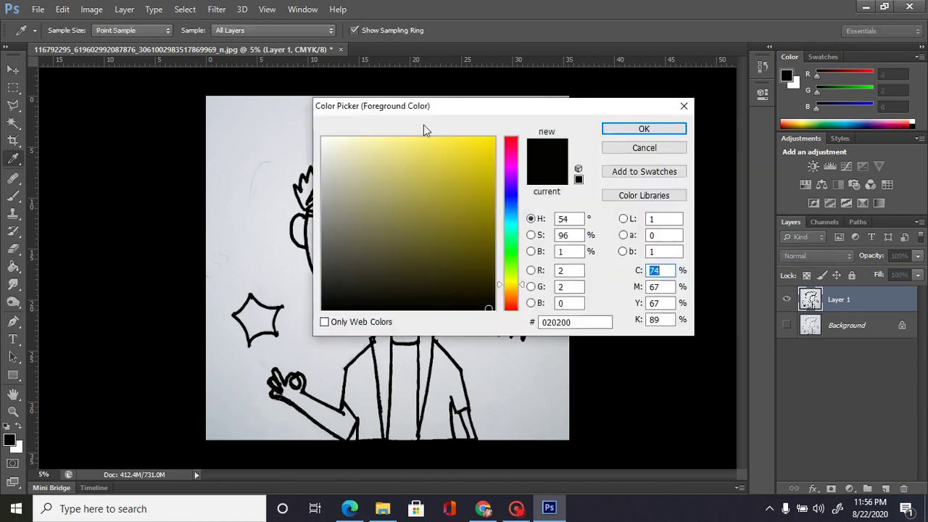
mouse_move(512, 287)
left_mouse_down()
mouse_move(520, 296)
mouse_move(519, 288)
left_mouse_up()
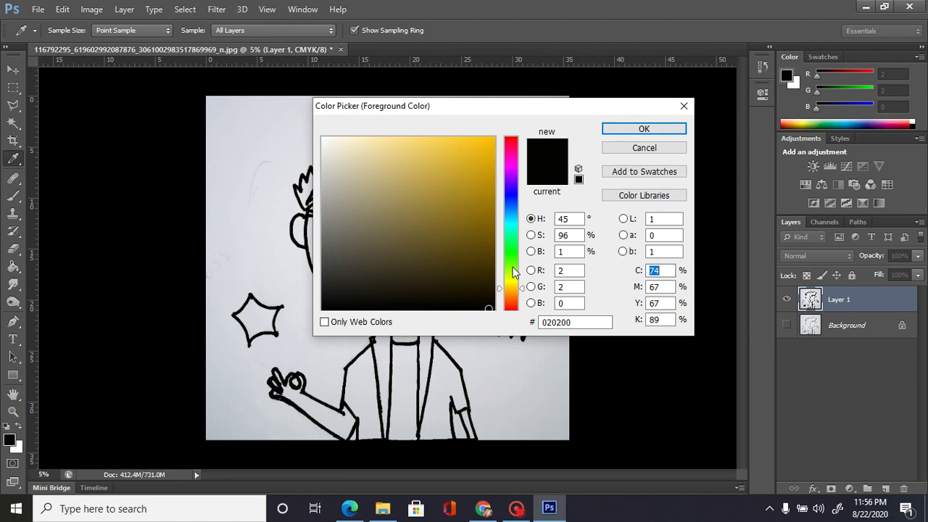
left_click(519, 293)
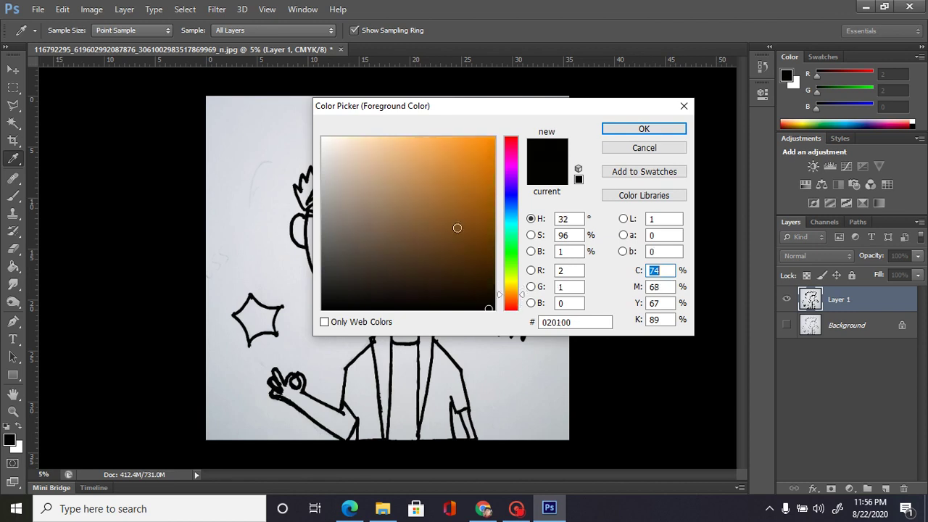
left_click(369, 144)
left_click(645, 129)
key("v")
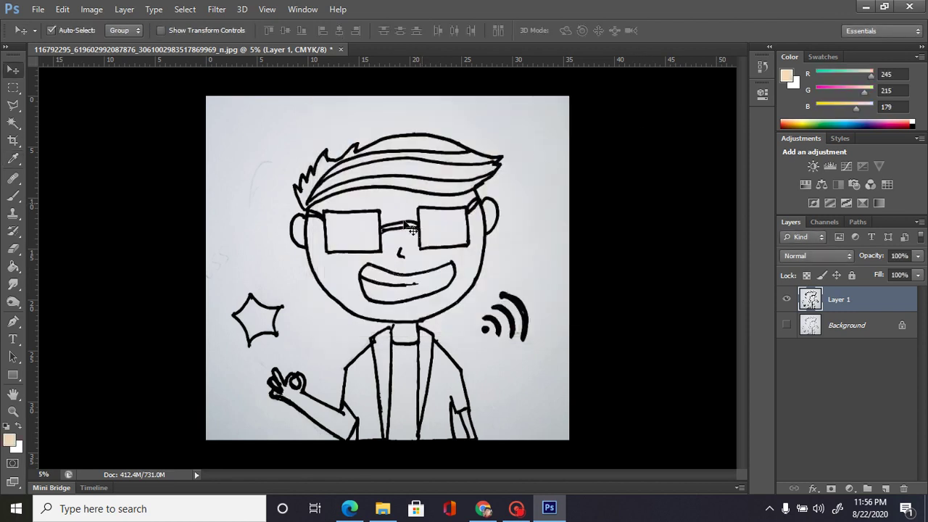
key("g")
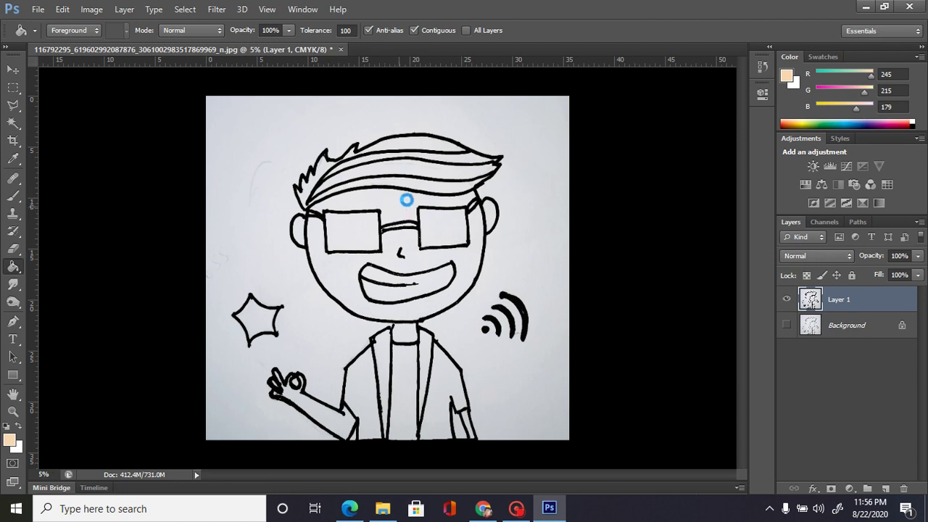
Step: Fill the forehead and face peach, undo the stray background fill, and zoom in
left_click(412, 203)
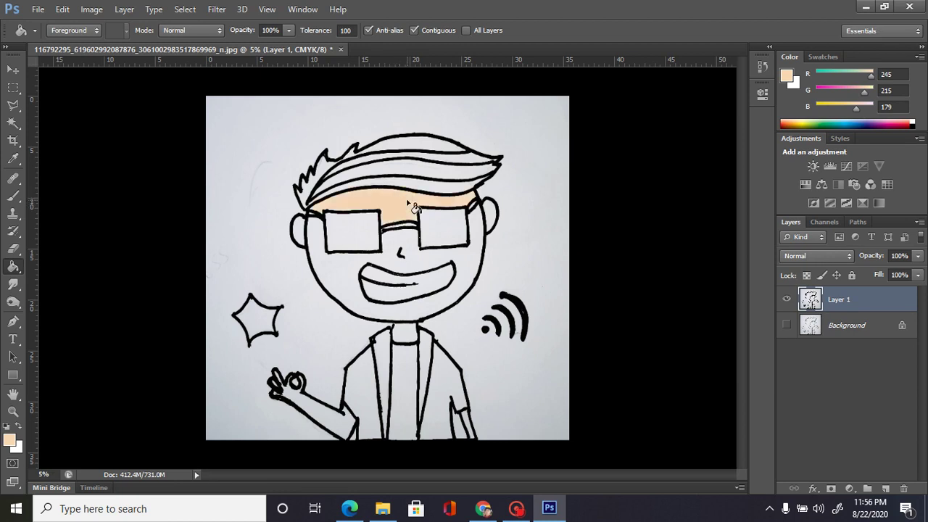
left_click(472, 249)
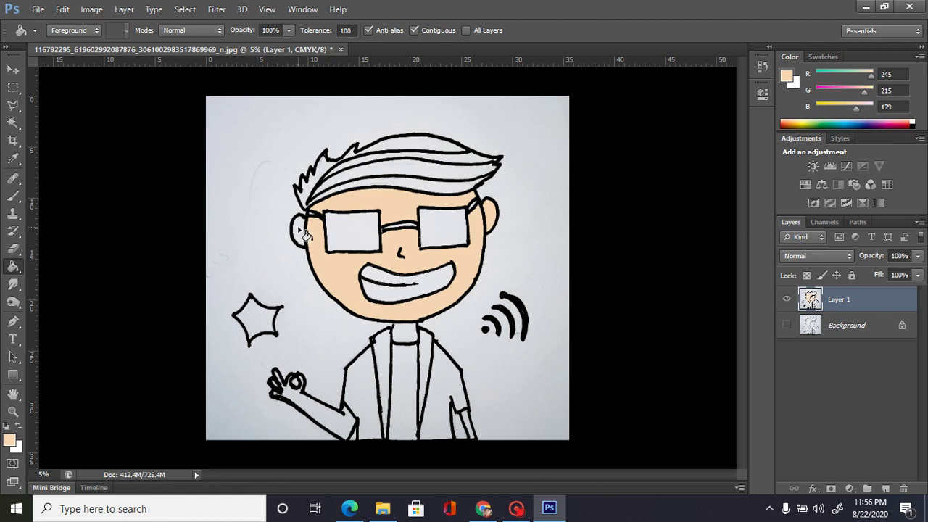
left_click(415, 336)
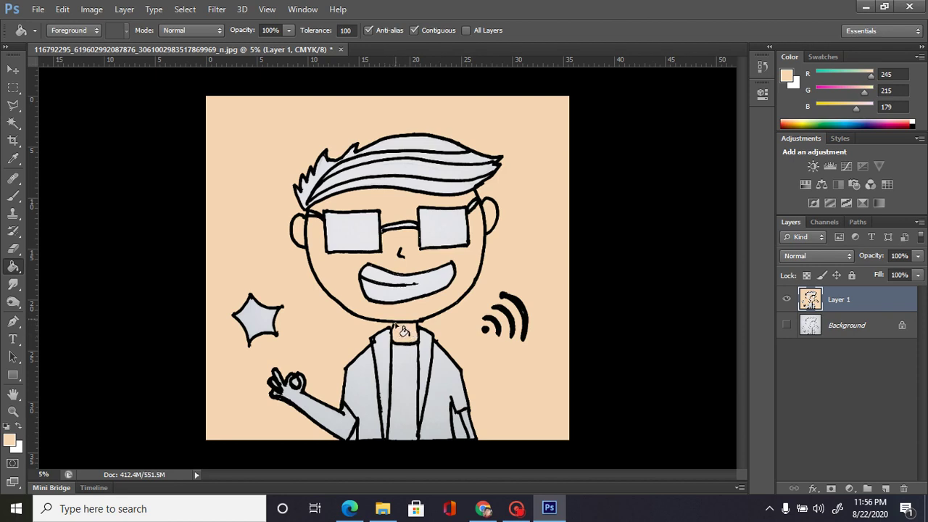
key("ctrl+z")
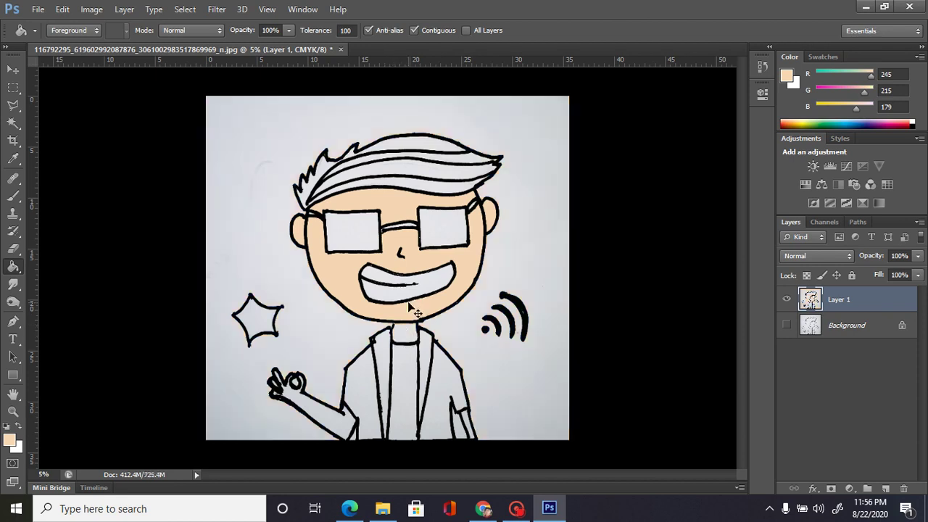
key("ctrl+plus")
key("ctrl+plus")
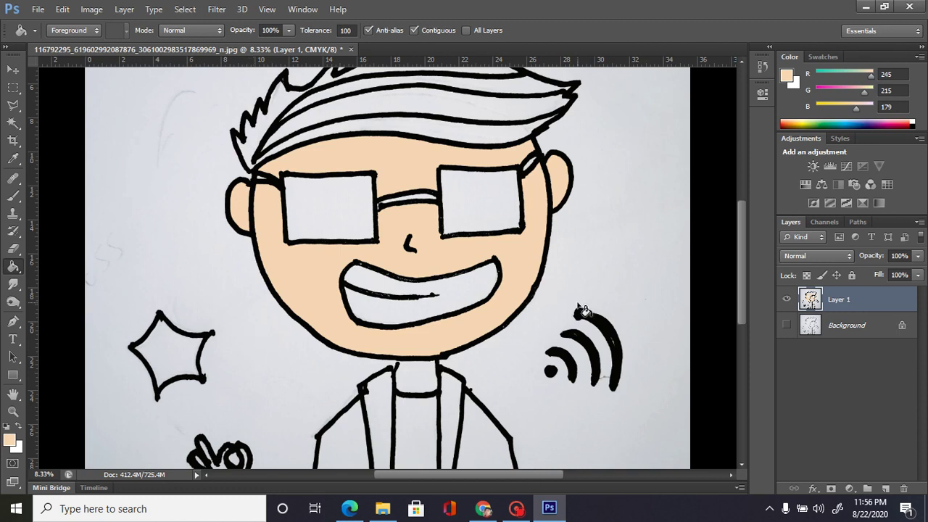
Step: Sample the near-black outline colour and set up a hard round brush at 57 px
key("i")
left_click(429, 352)
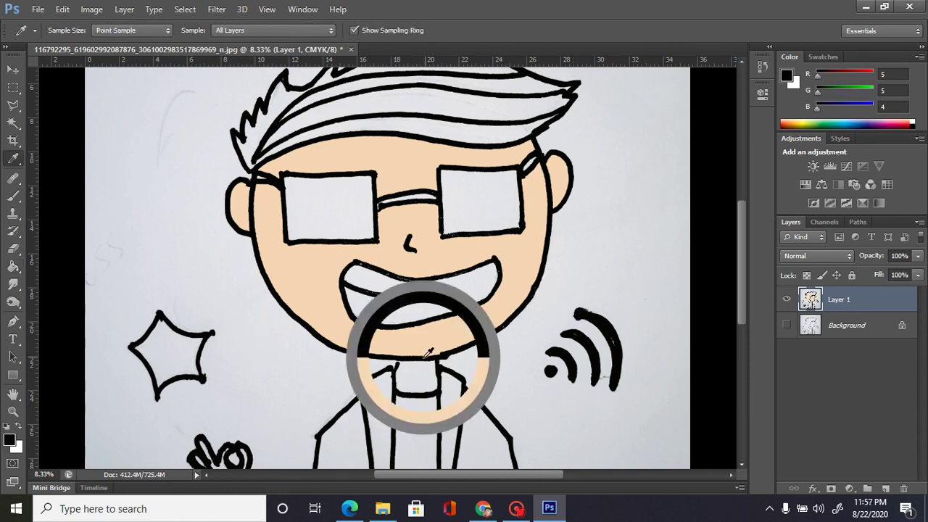
key("b")
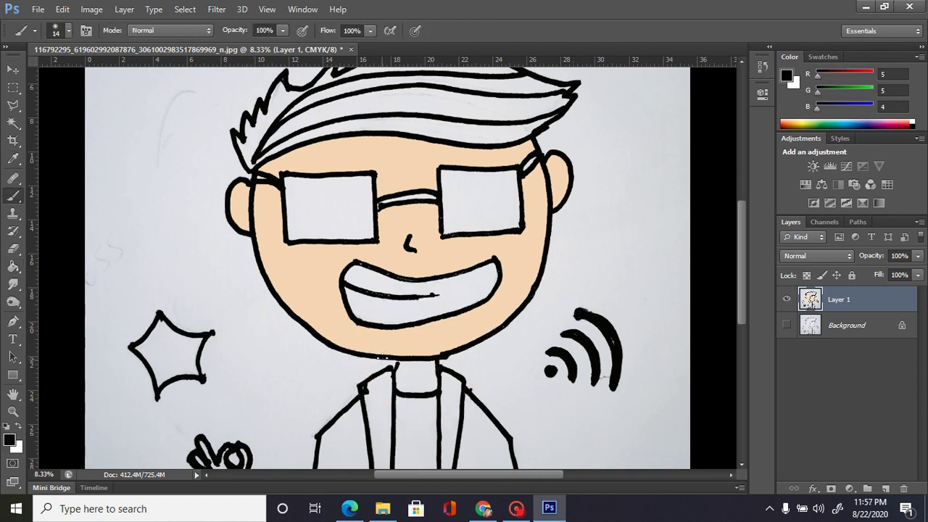
right_click(408, 354)
left_click(449, 409)
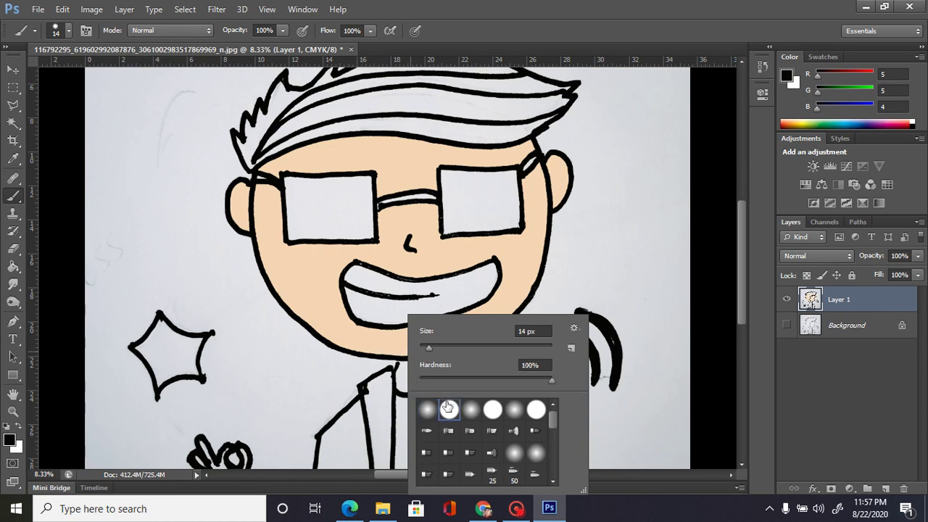
mouse_move(431, 351)
left_mouse_down()
mouse_move(445, 349)
mouse_move(436, 350)
left_mouse_up()
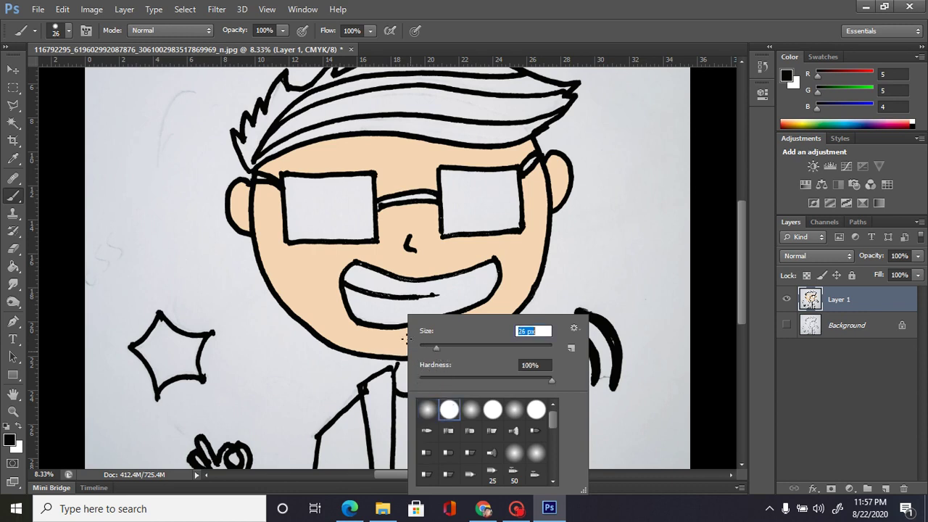
key("Return")
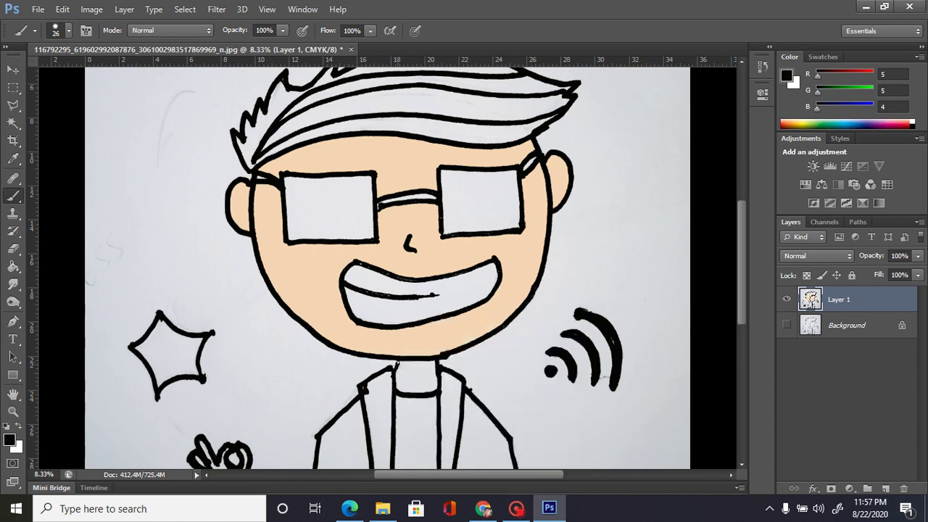
right_click(421, 348)
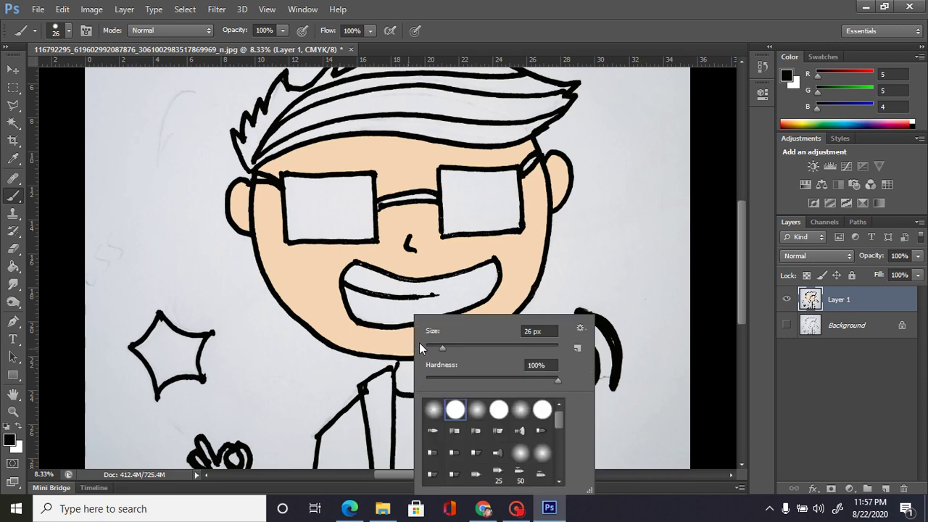
left_click_drag(448, 349, 463, 347)
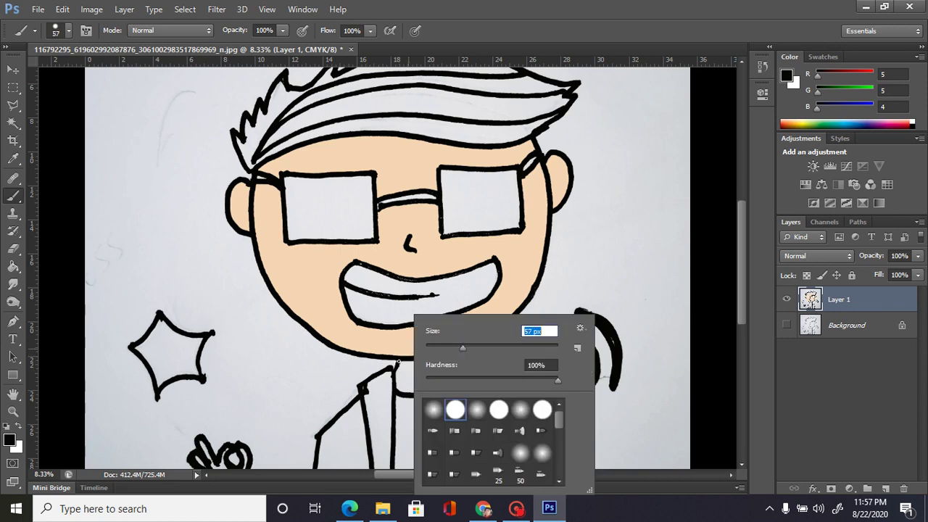
key("Return")
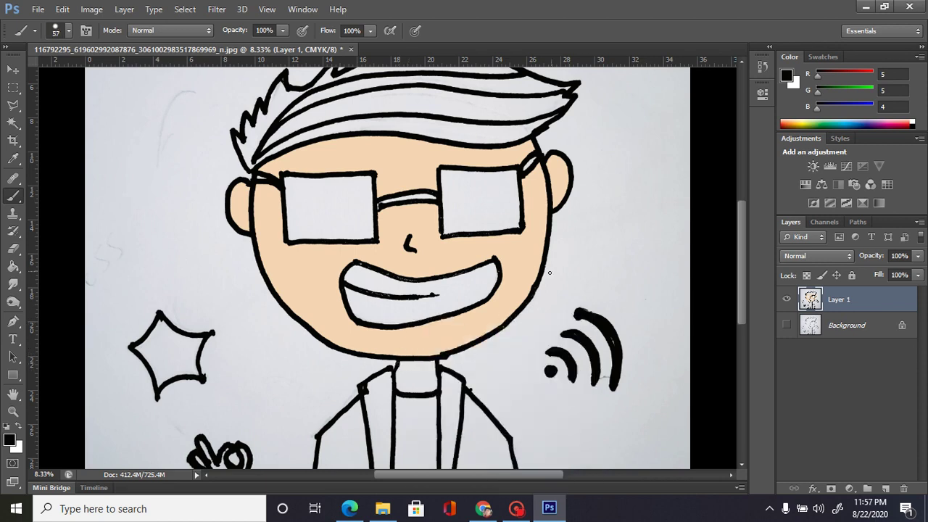
Step: Sample the face's peach f4d6b3 and fill the neck and forearms with it, then open the Color Picker
key("i")
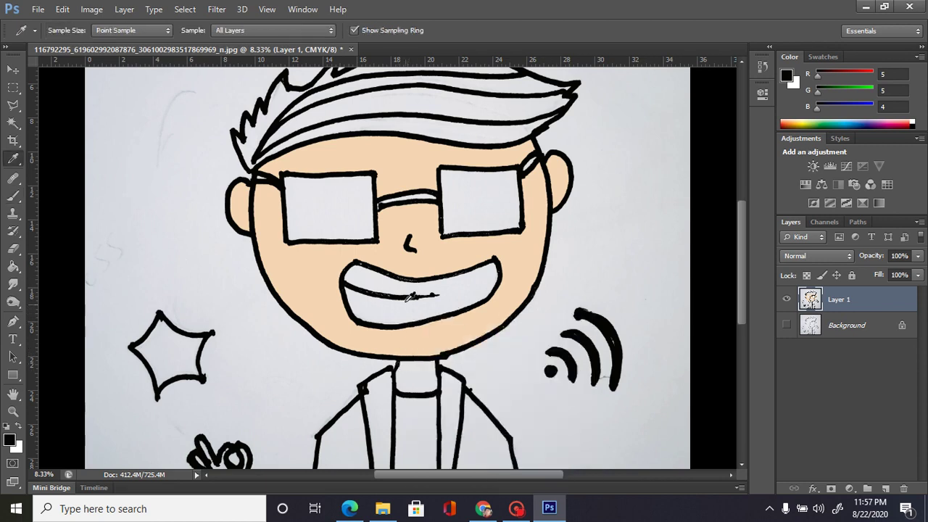
left_click(443, 259)
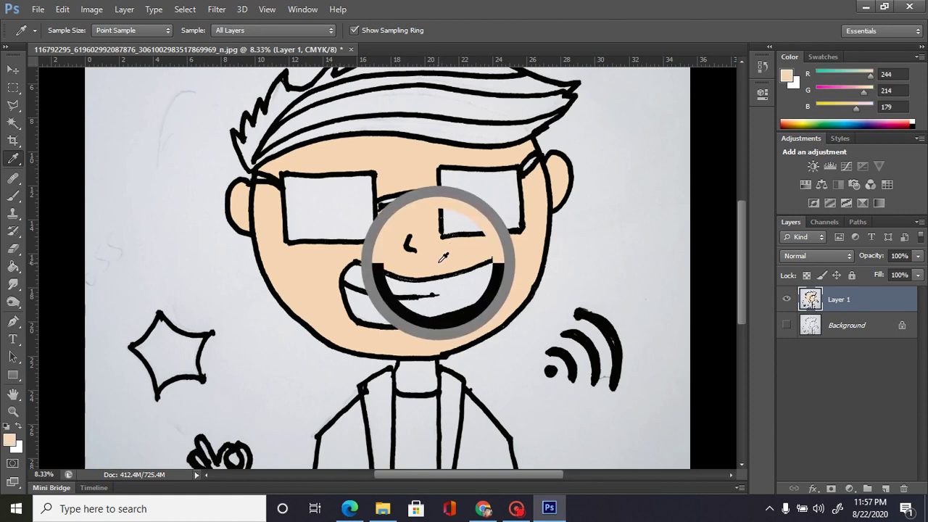
mouse_move(443, 258)
left_mouse_down()
mouse_move(460, 250)
mouse_move(454, 260)
mouse_move(472, 261)
left_mouse_up()
key("g")
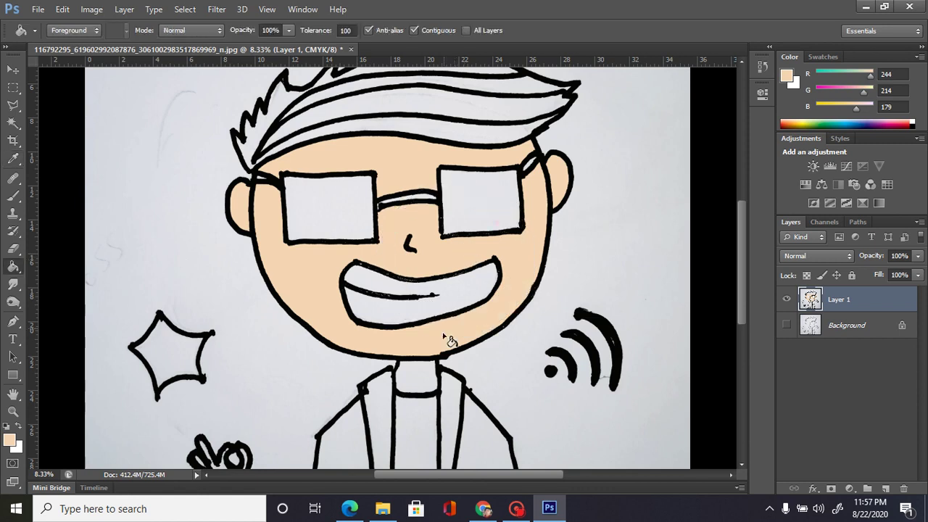
left_click(428, 382)
left_click_drag(738, 272, 743, 311)
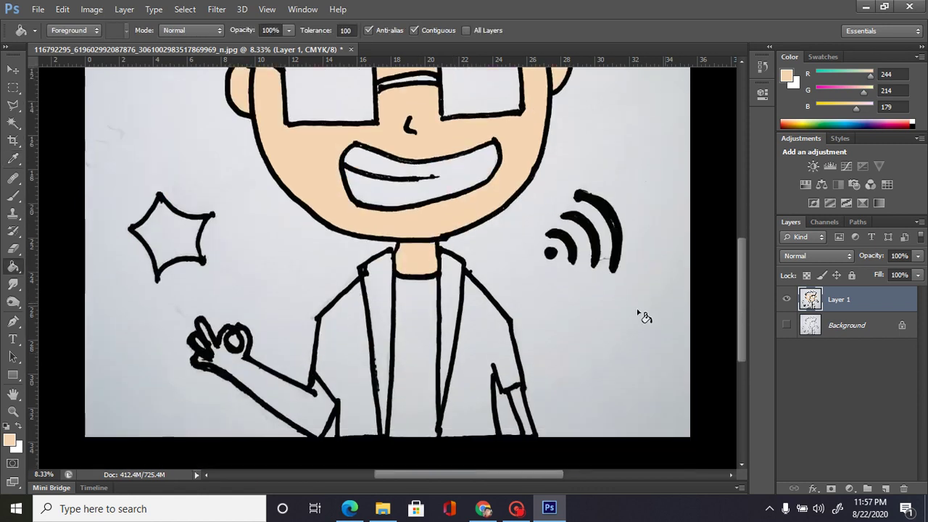
left_click(332, 417)
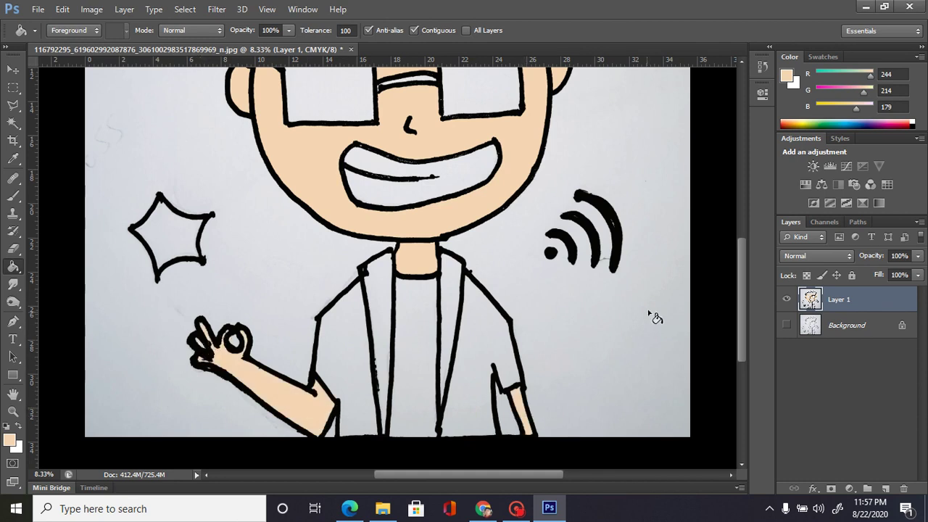
scroll(747, 330, "down", 2)
scroll(746, 338, "down", 2)
left_click_drag(745, 338, 744, 277)
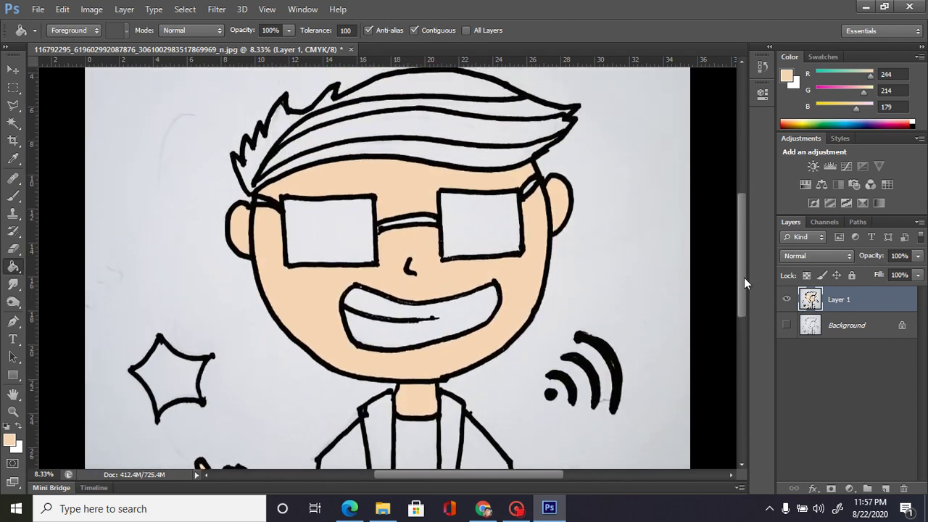
left_click(10, 438)
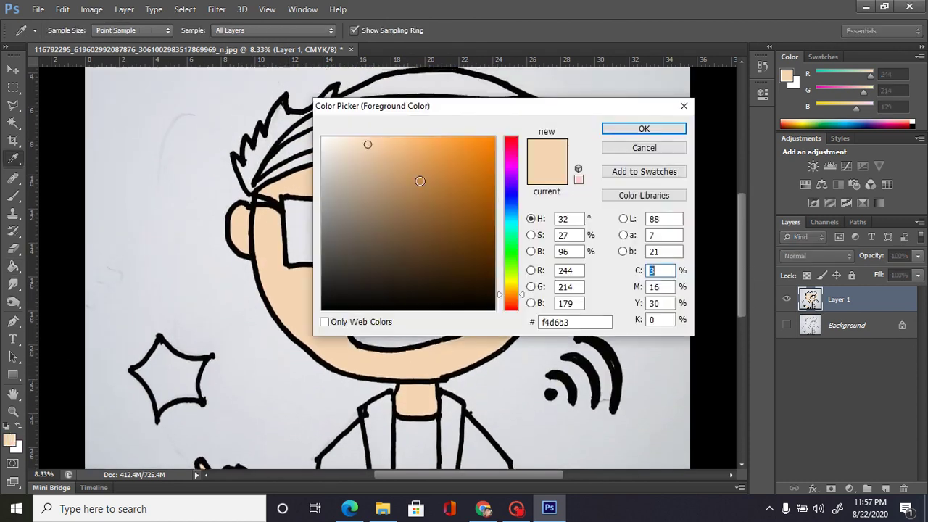
Step: Set a near-black foreground and fill the top hair stripe and the hair band below it
left_click(331, 159)
left_click(642, 132)
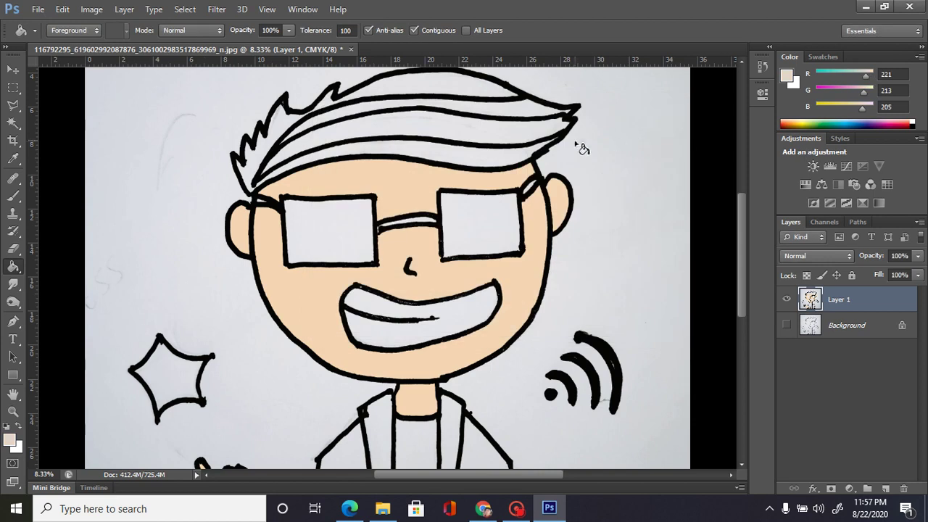
left_click(10, 440)
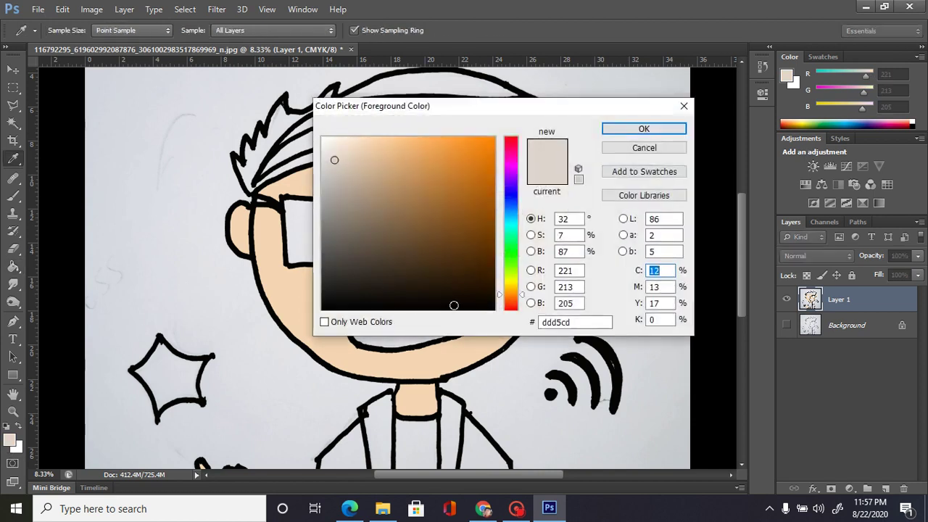
left_click(489, 303)
left_click(640, 129)
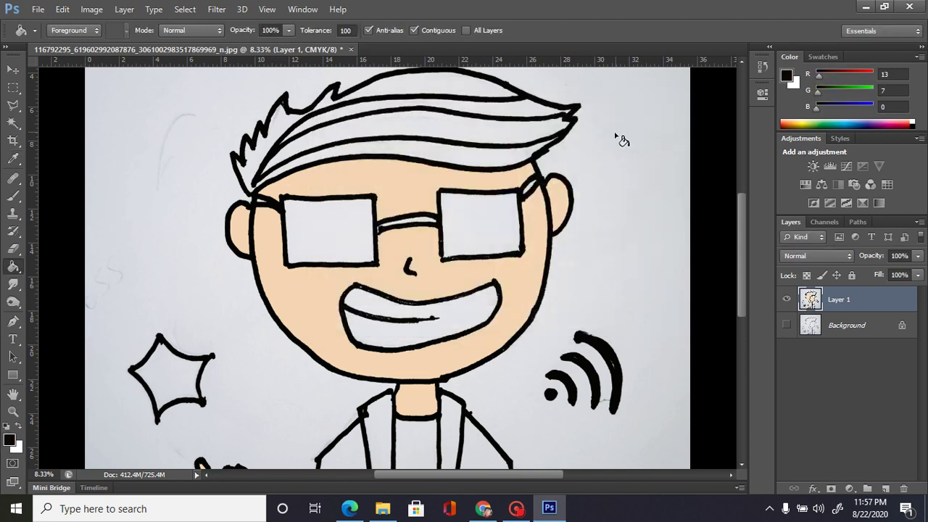
left_click(517, 111)
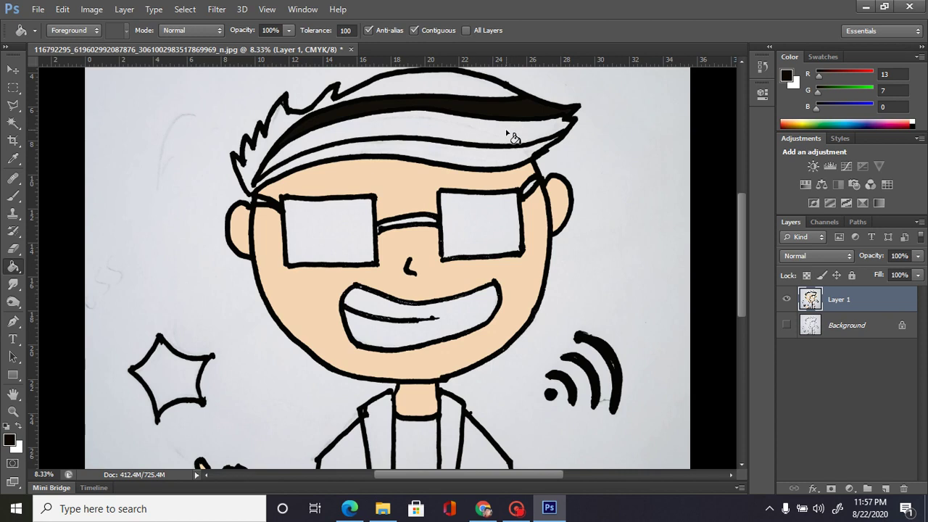
left_click(516, 141)
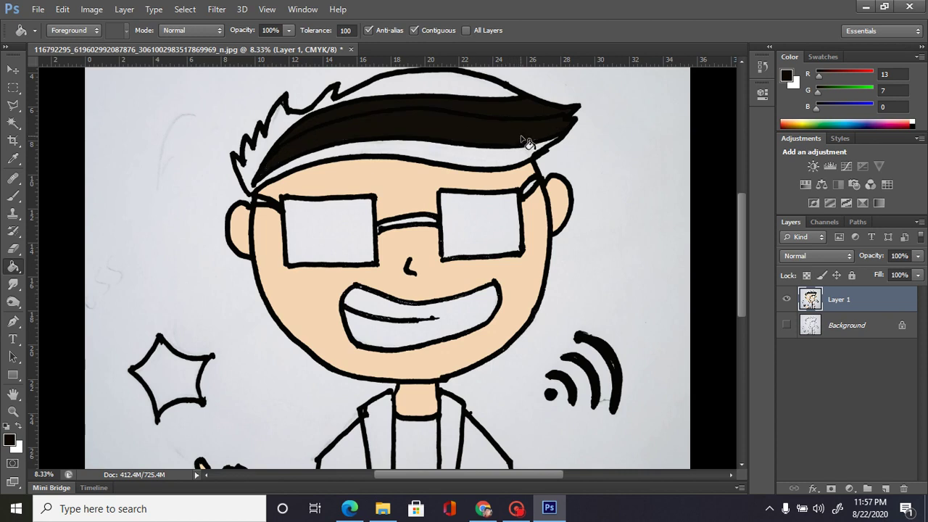
Step: Switch to pure black, fill the remaining white gaps in the hair, and undo the extra refill
left_click(10, 440)
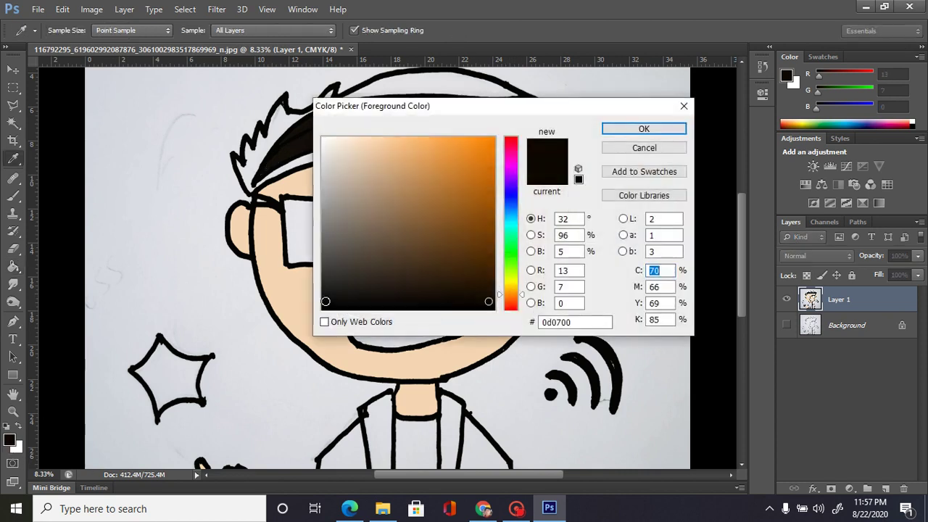
left_click(464, 295)
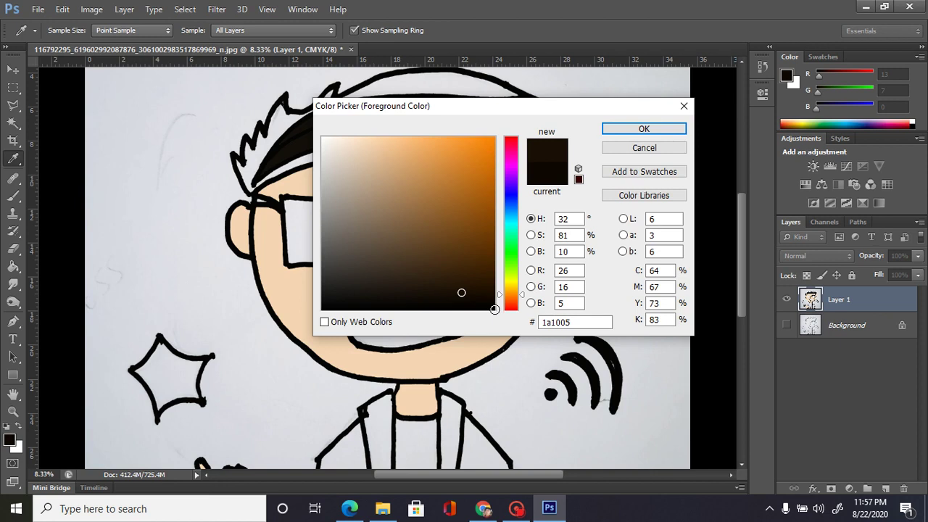
left_click(494, 310)
left_click(644, 129)
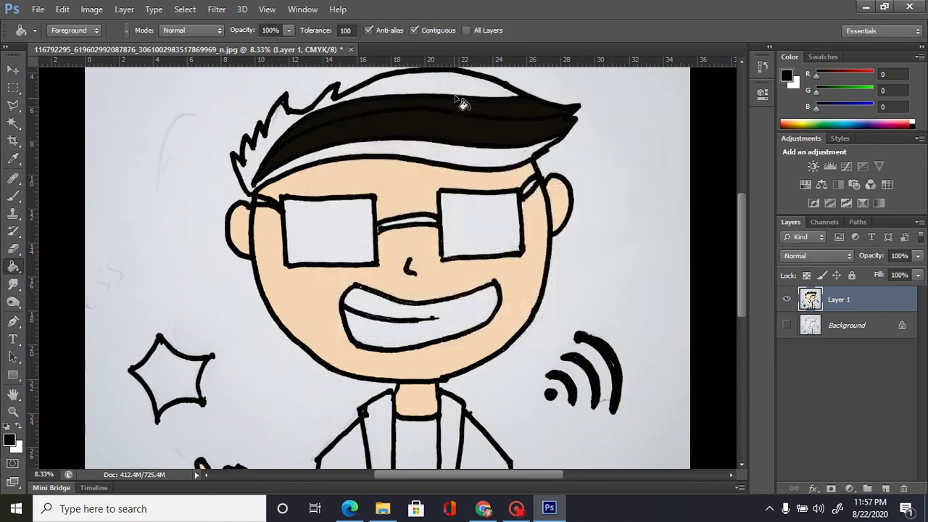
left_click(451, 158)
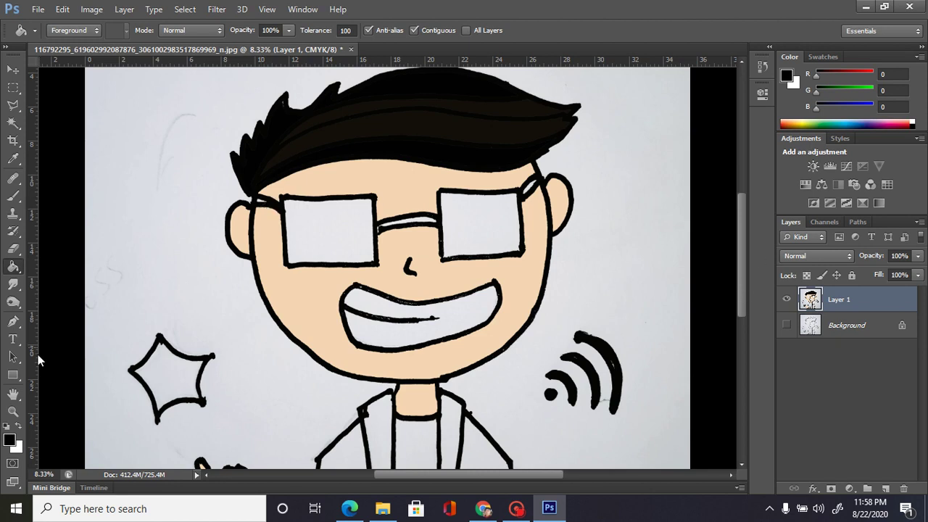
left_click(303, 116)
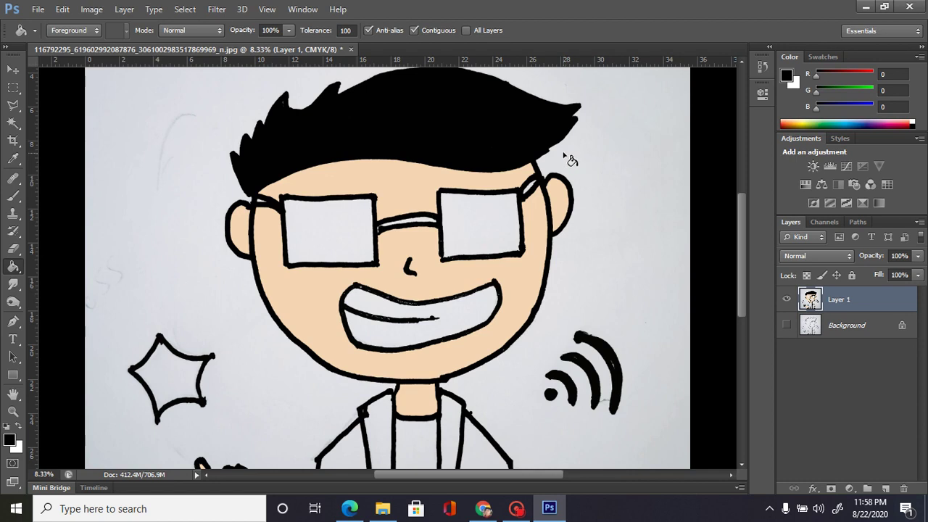
left_click(499, 146)
key("ctrl+z")
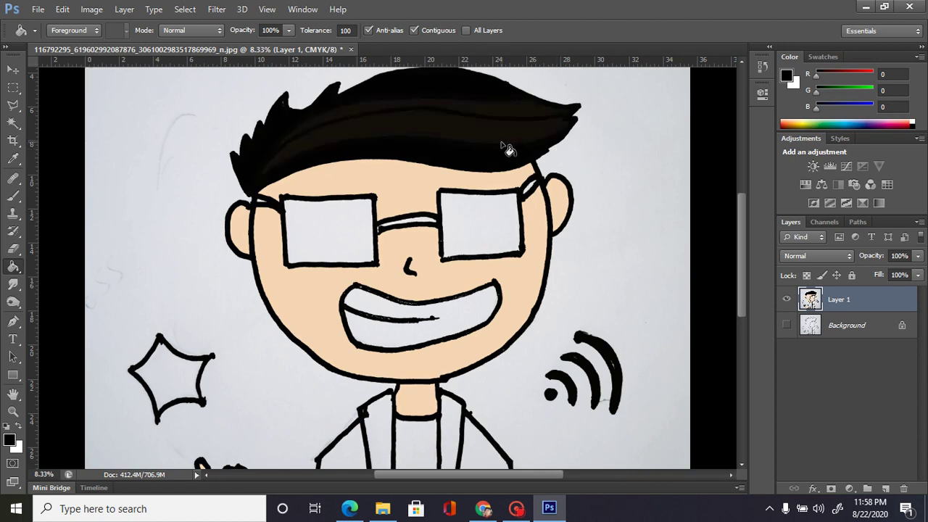
key("b")
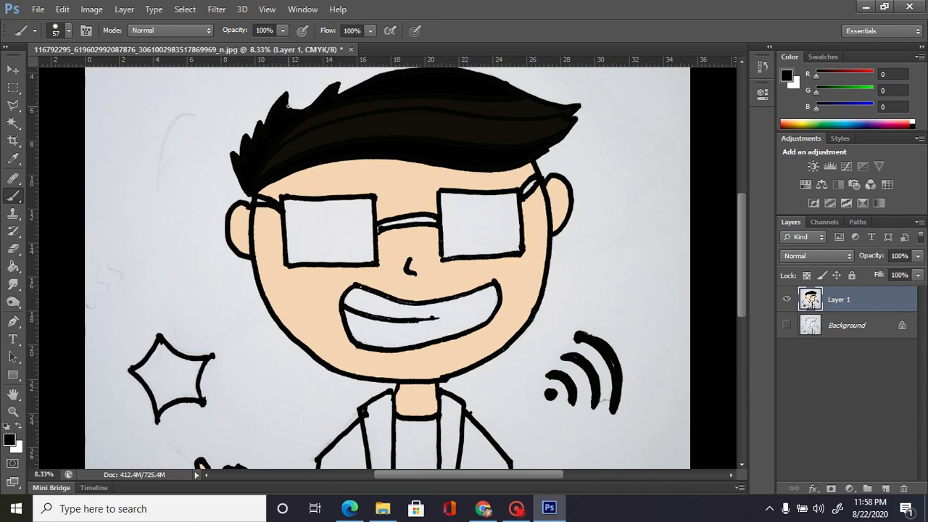
key("space")
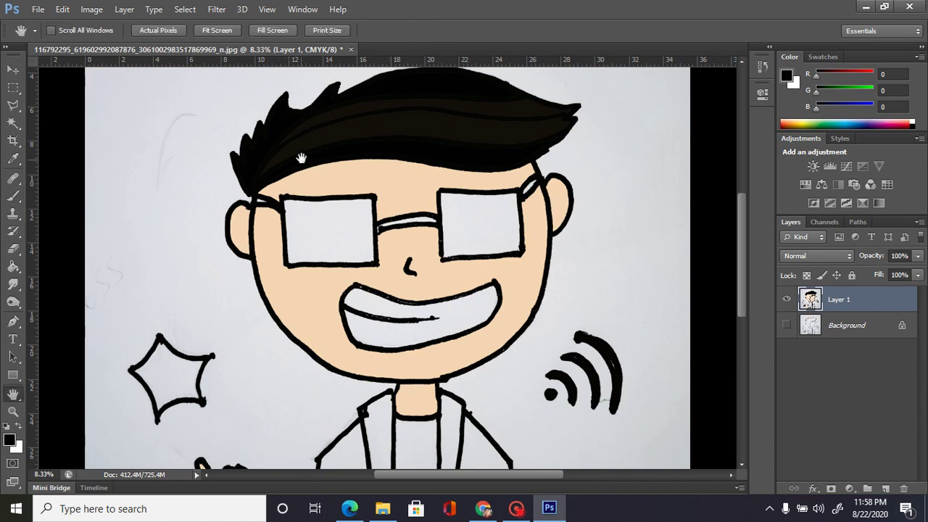
key("g")
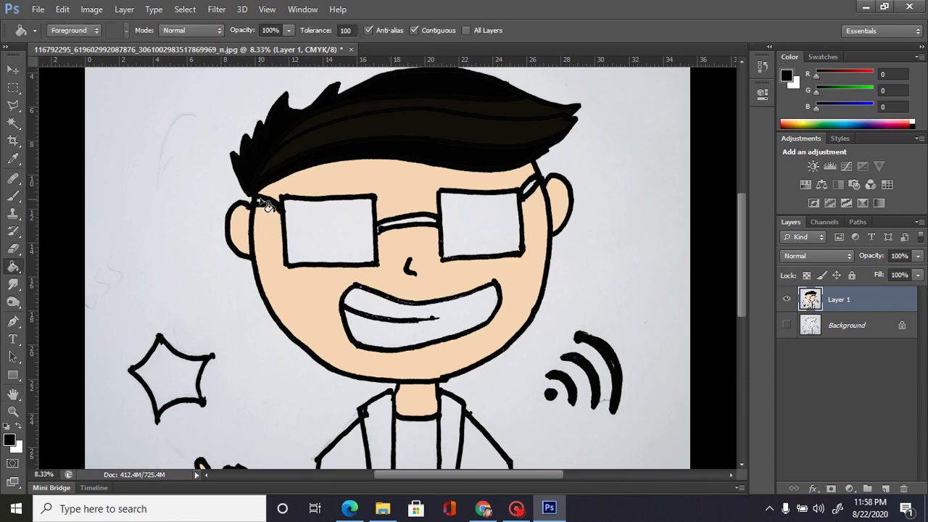
Step: Fill the glasses arm gap and bridge black, then set the foreground to light grey c4c2c0
left_click(531, 190)
left_click(426, 224)
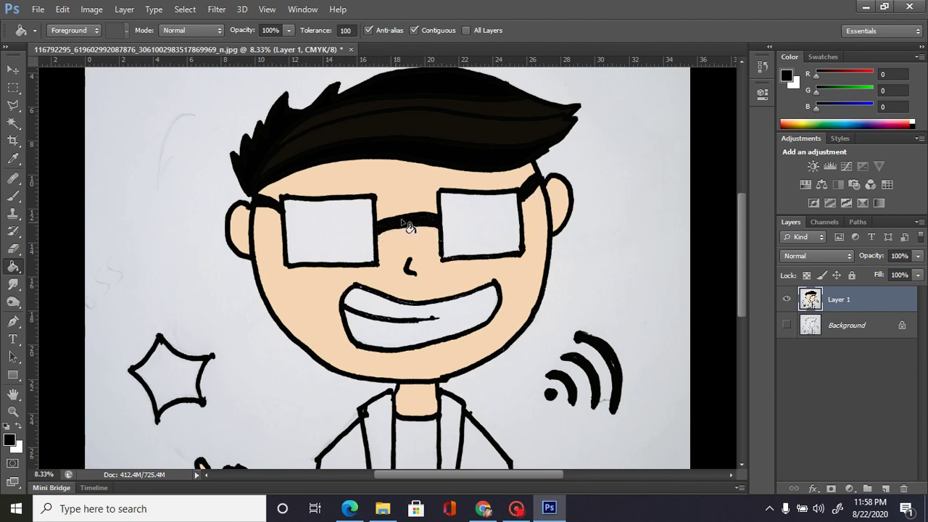
left_click(10, 439)
left_click(338, 139)
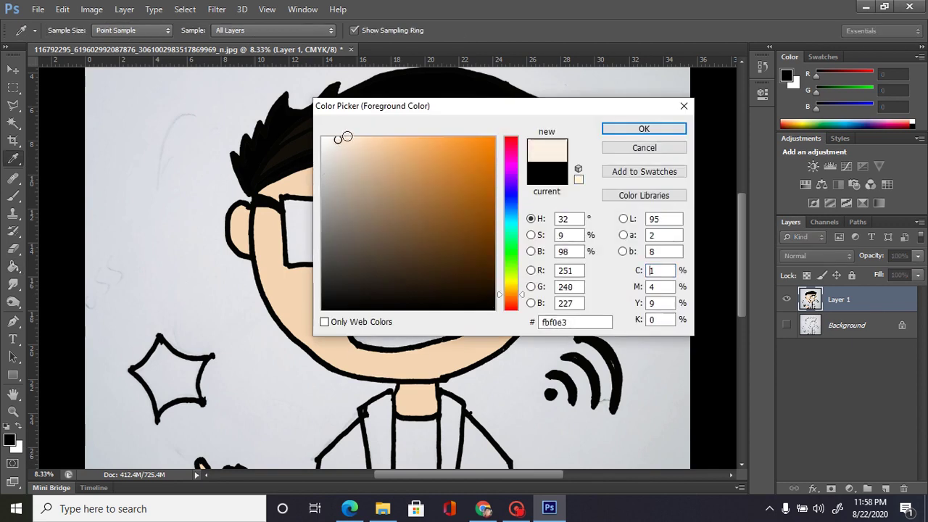
left_click_drag(327, 150, 325, 177)
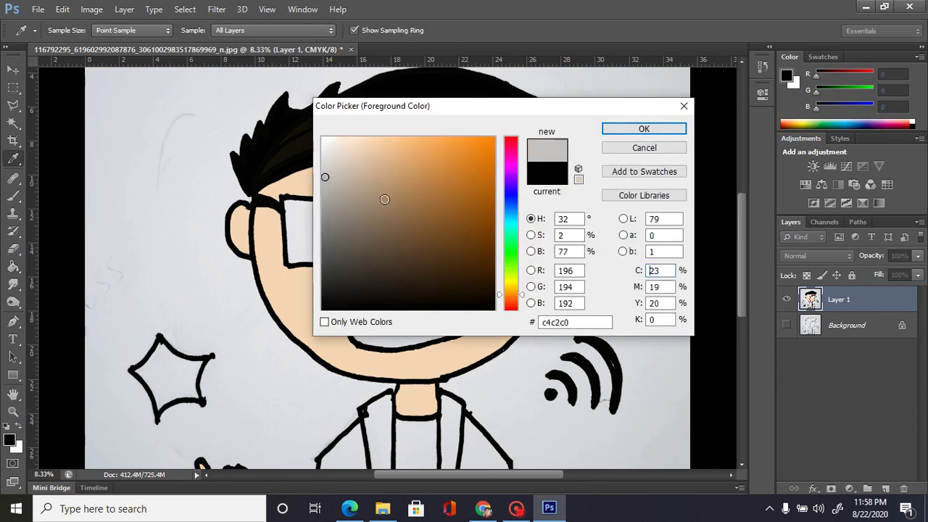
left_click(616, 129)
Step: Bucket-fill both glasses lenses and the teeth with the light grey c4c2c0
key("g")
left_click(338, 218)
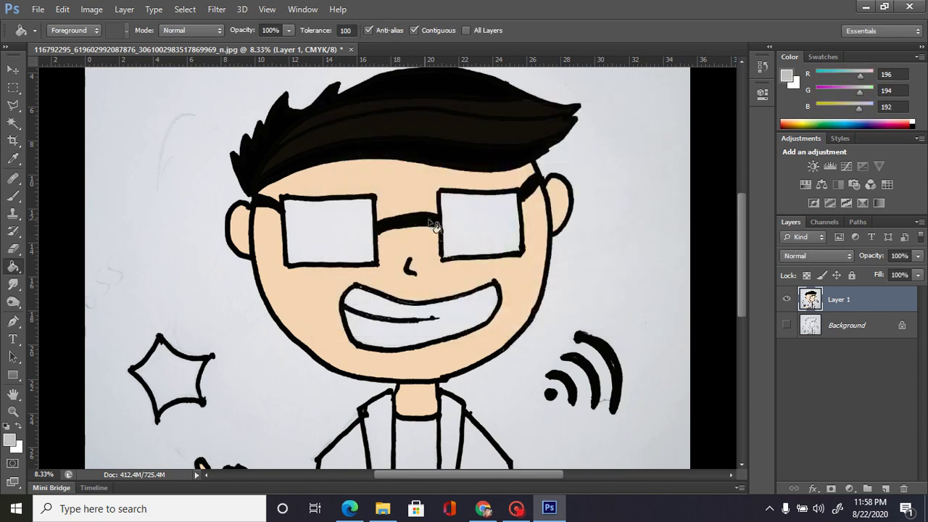
left_click(477, 225)
left_click(417, 324)
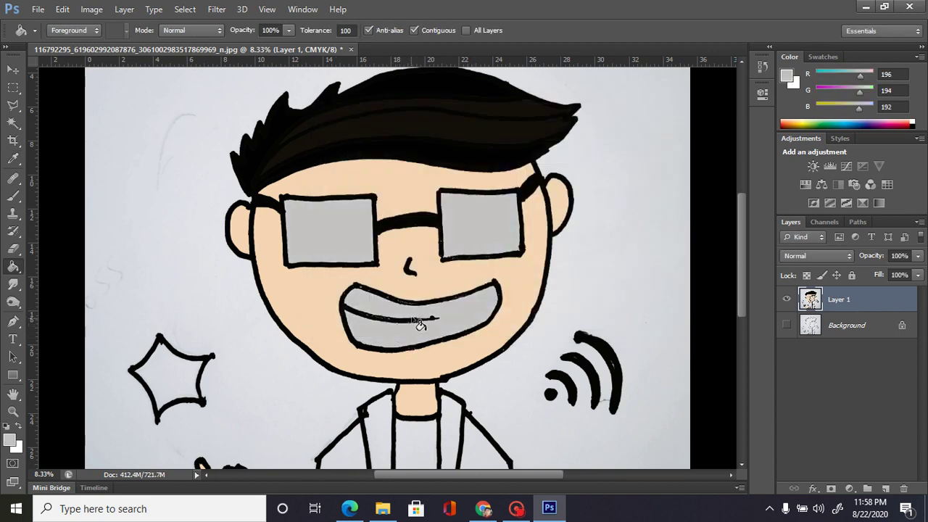
Step: Refill both glasses lenses with off-white fefaf5
left_click(10, 438)
left_click(327, 138)
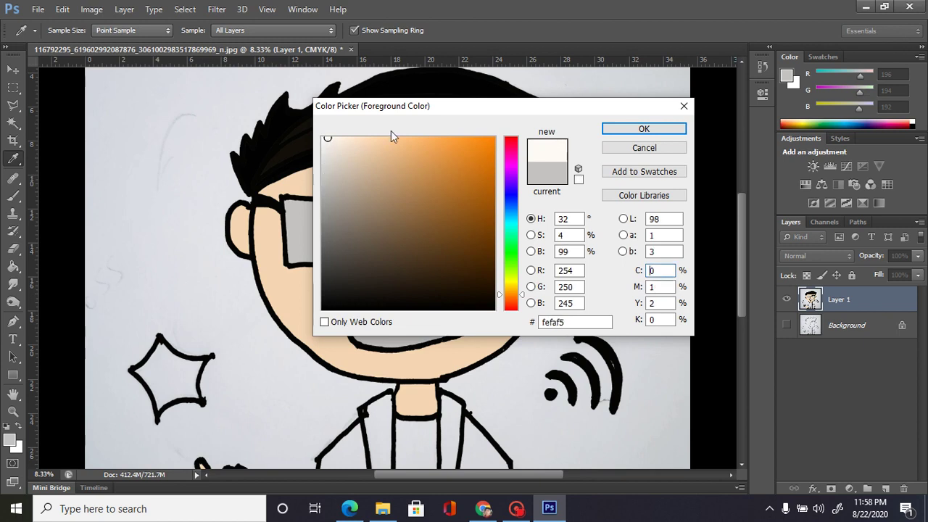
left_click(618, 135)
left_click(366, 227)
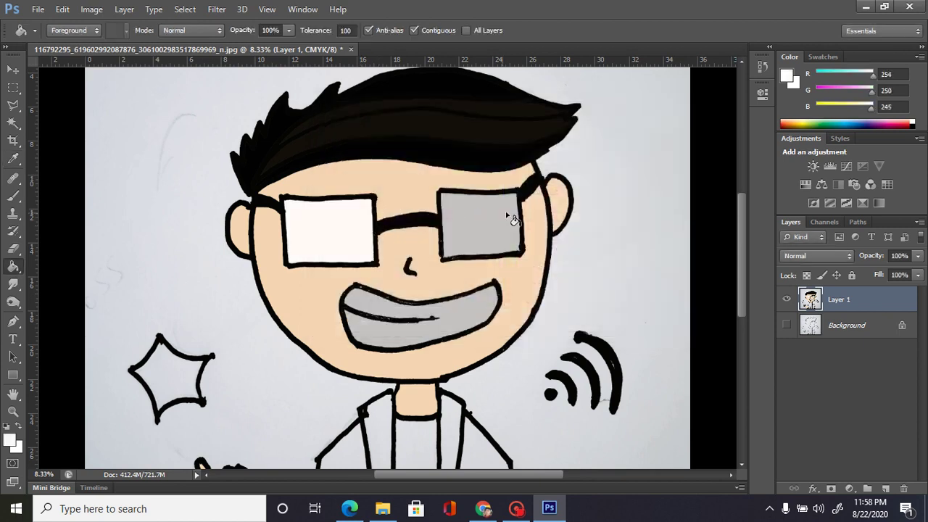
left_click(511, 218)
Step: Magic Wand the inside of the left lens and sample the teeth's grey
key("w")
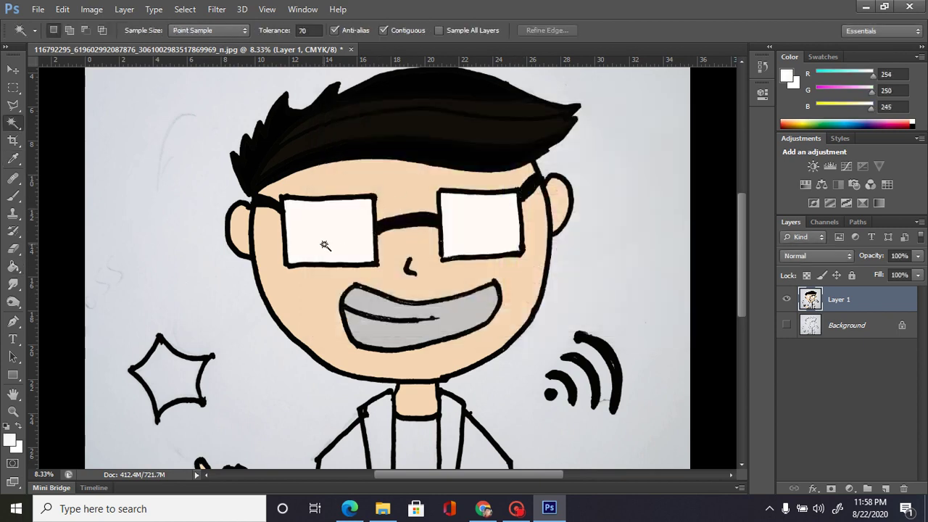
left_click(325, 245)
key("i")
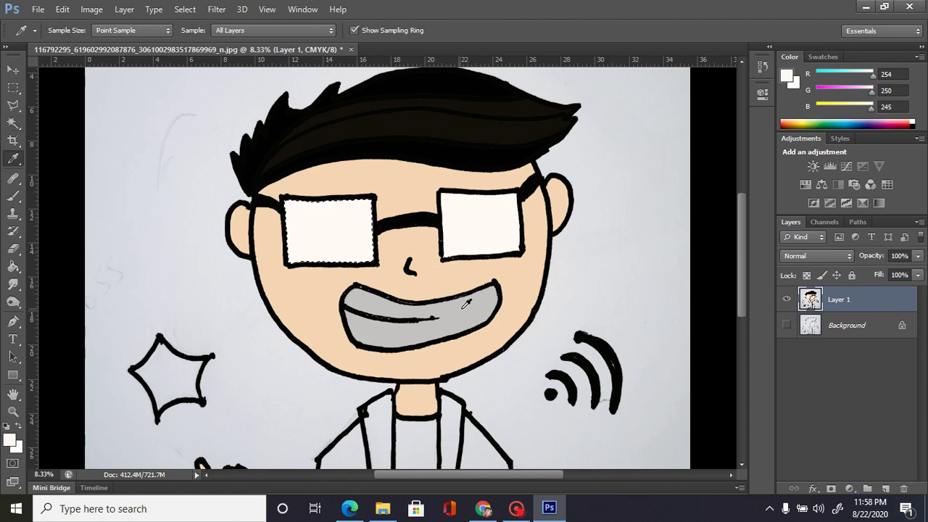
left_click(466, 304)
Step: Paint soft grey shading in the left lens's upper-left with a 99 px soft round brush
key("b")
right_click(390, 286)
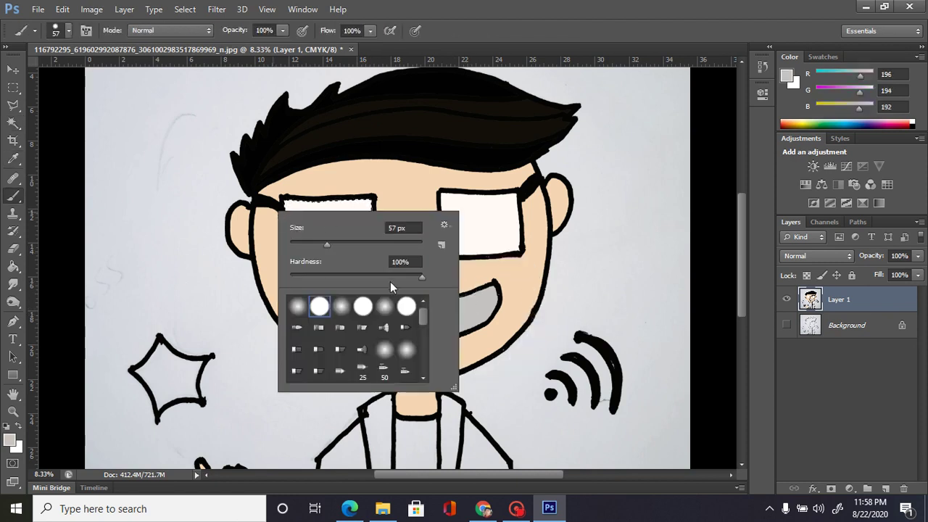
left_click(298, 307)
left_click_drag(332, 247, 355, 243)
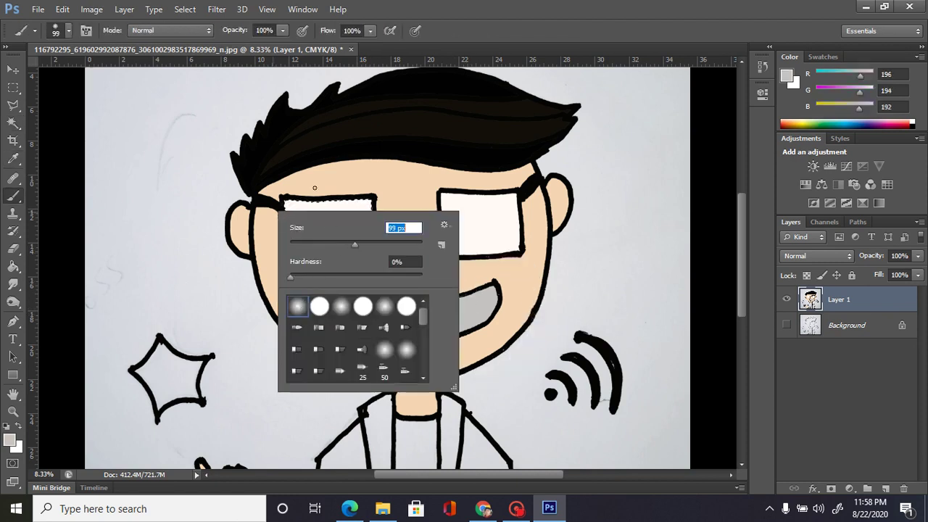
key("Return")
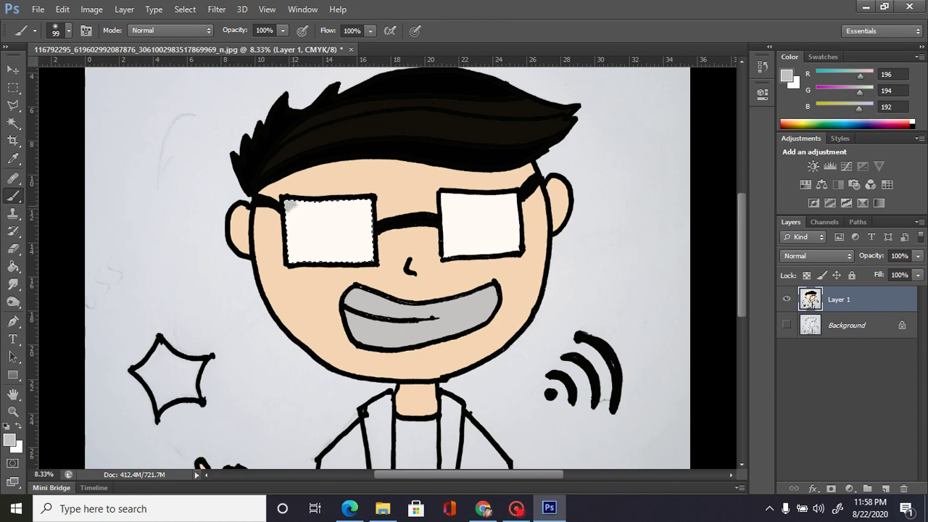
mouse_move(290, 207)
left_mouse_down()
mouse_move(297, 259)
mouse_move(327, 245)
mouse_move(319, 253)
mouse_move(368, 259)
left_mouse_up()
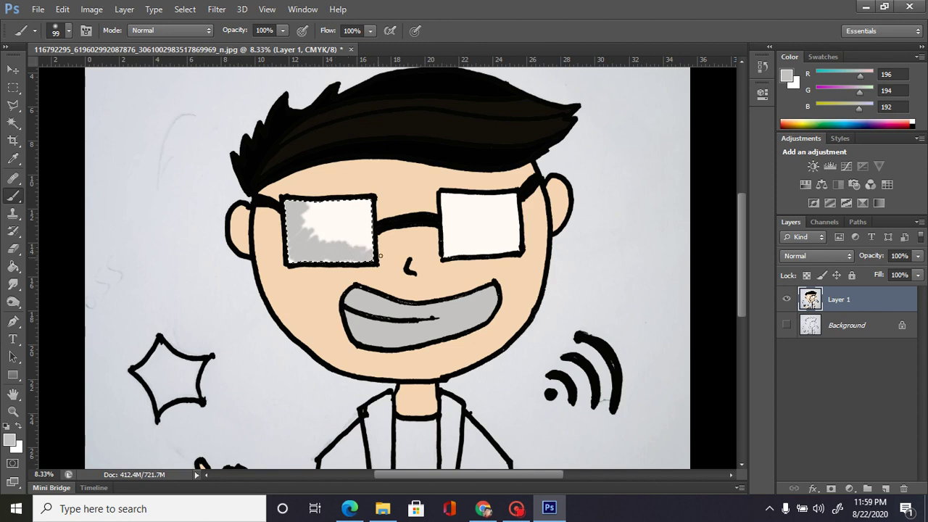
key("w")
left_click(481, 222)
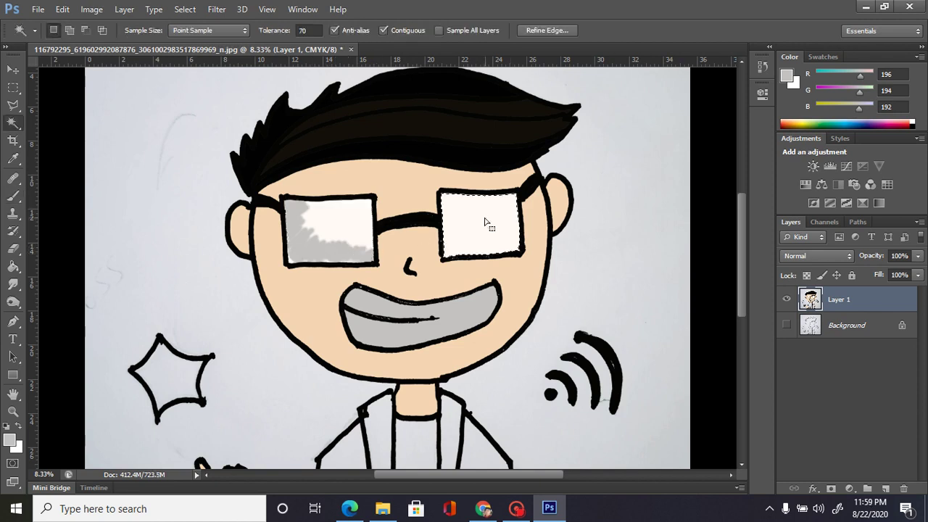
Step: Brush grey shading along the right lens edges and inside the left lens, then sample the lens highlight white
key("b")
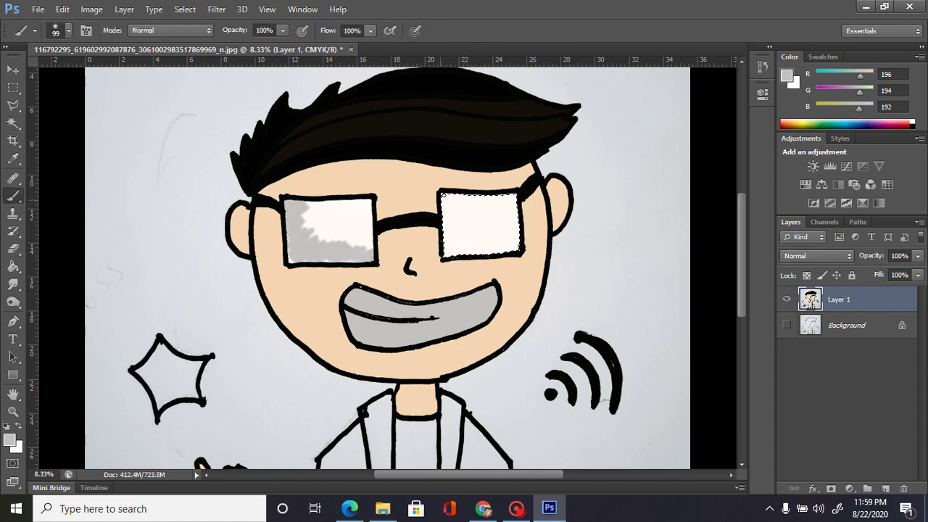
mouse_move(454, 206)
left_mouse_down()
mouse_move(444, 225)
mouse_move(455, 245)
mouse_move(516, 245)
mouse_move(508, 230)
mouse_move(464, 229)
mouse_move(464, 198)
mouse_move(479, 223)
left_mouse_up()
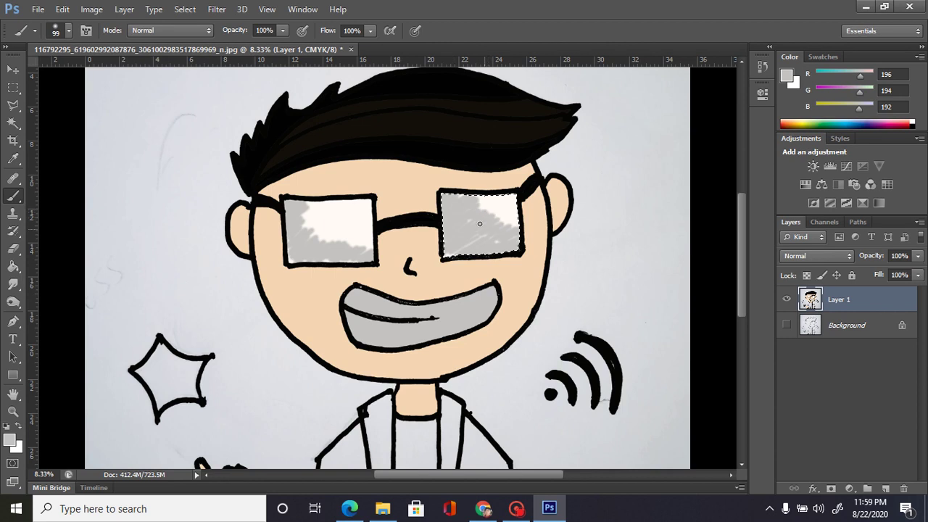
key("w")
left_click(346, 233)
key("b")
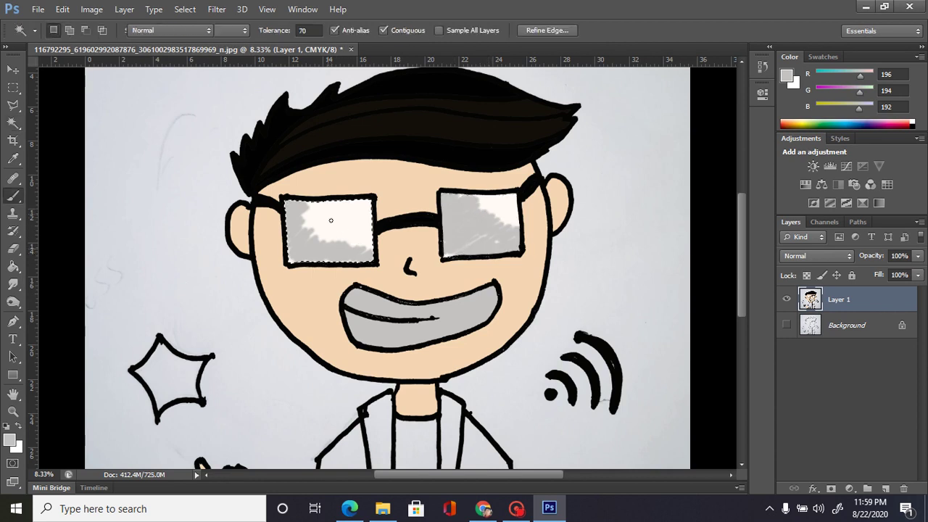
mouse_move(307, 215)
left_mouse_down()
mouse_move(311, 220)
mouse_move(333, 227)
mouse_move(311, 247)
mouse_move(354, 245)
mouse_move(320, 227)
mouse_move(361, 229)
left_mouse_up()
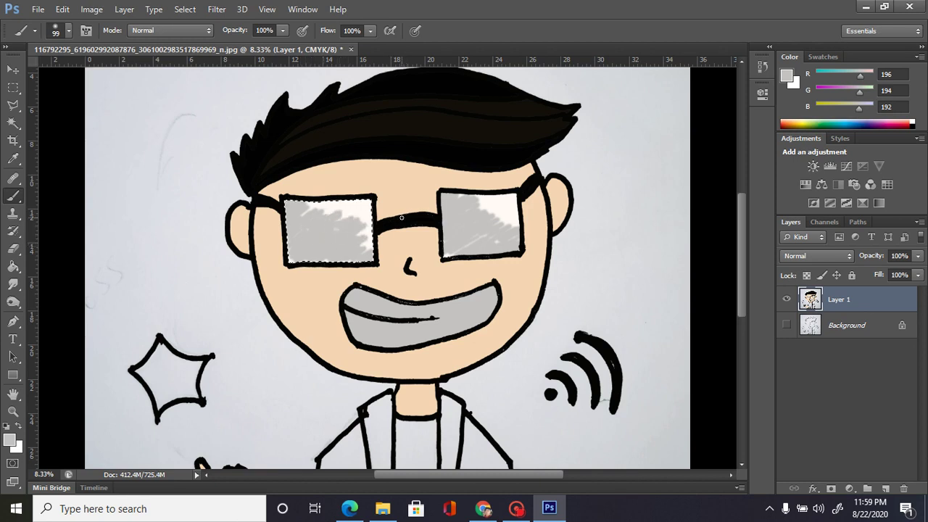
key("i")
left_click(510, 196)
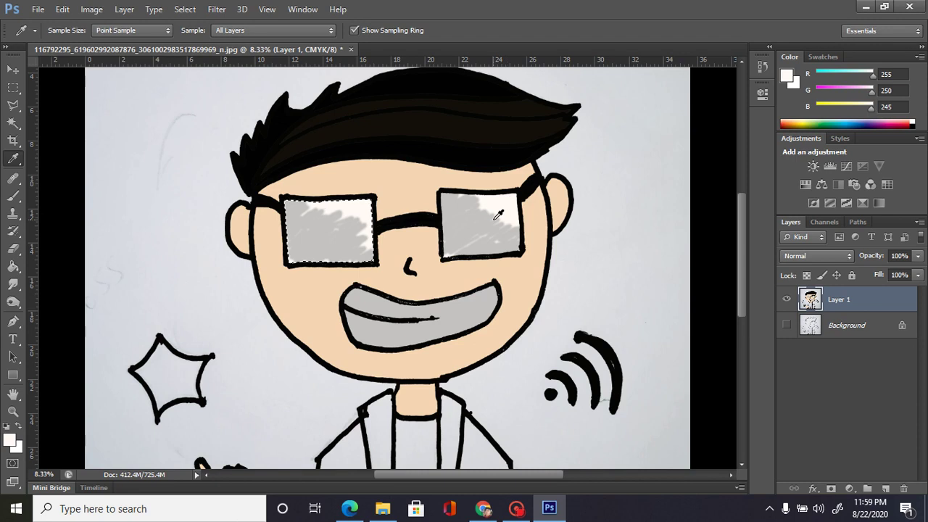
Step: Clear the lens selection, fill the teeth off-white, and bring up the foreground Color Picker
key("ctrl+d")
key("g")
left_click(463, 321)
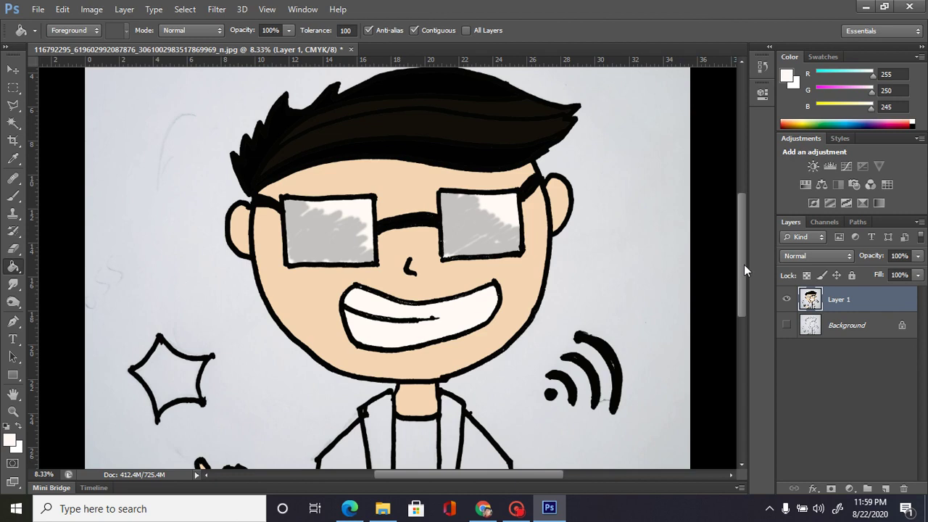
left_click_drag(744, 270, 748, 311)
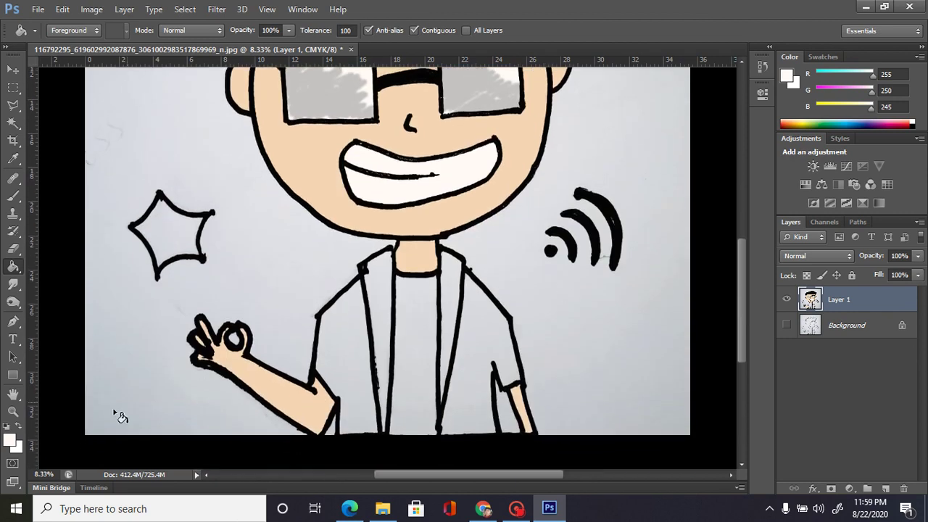
left_click(10, 440)
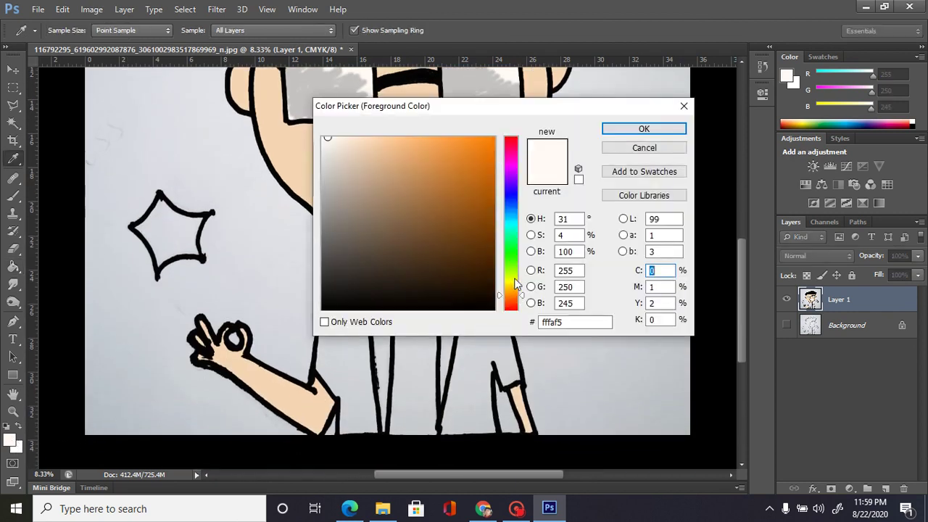
left_click(516, 281)
Step: Fill the boy's shirt bright blue 1530fc
left_click(519, 143)
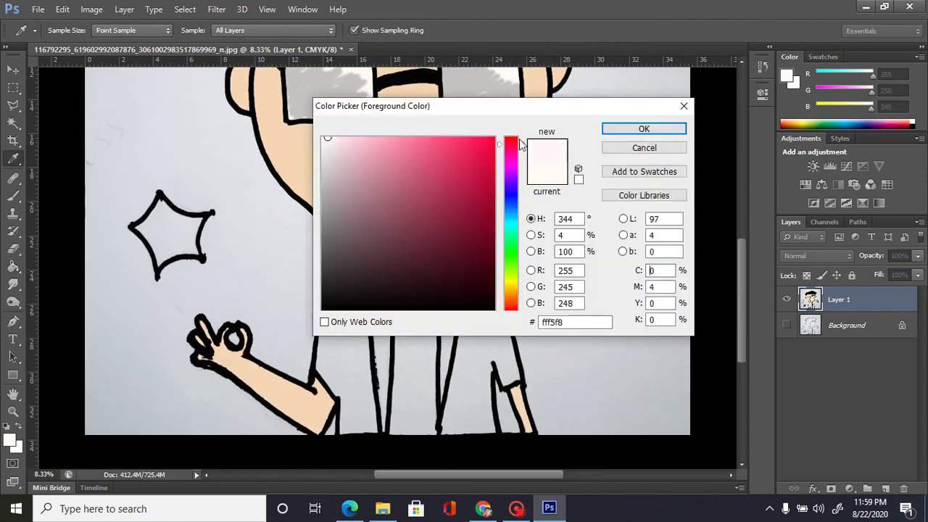
left_click(516, 198)
left_click(480, 140)
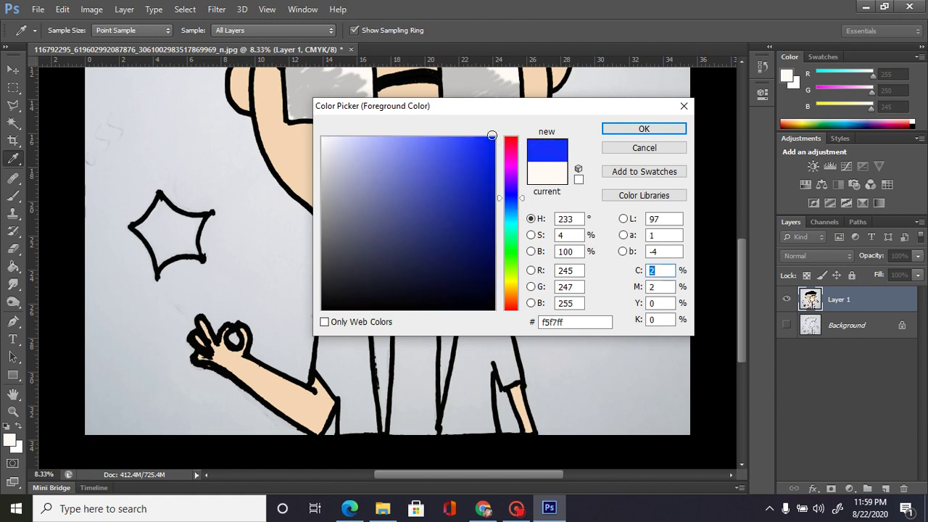
left_click(644, 129)
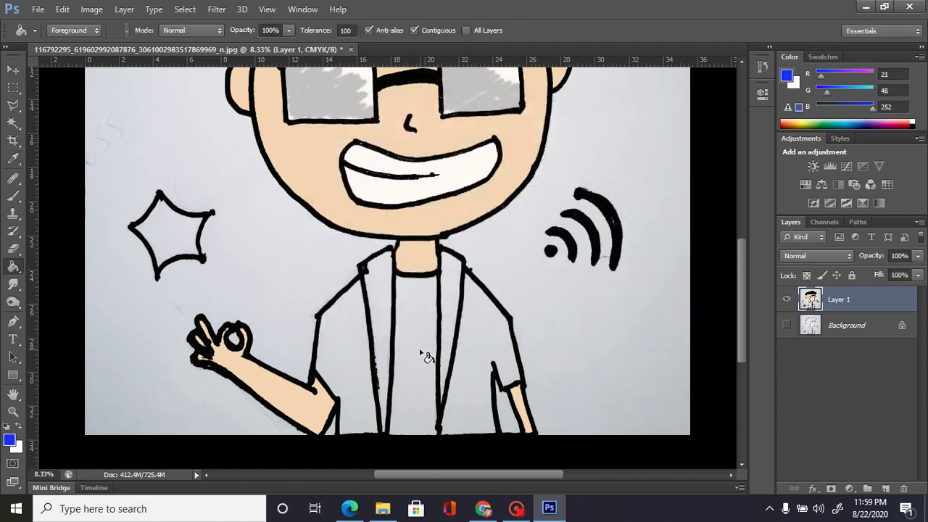
left_click(421, 353)
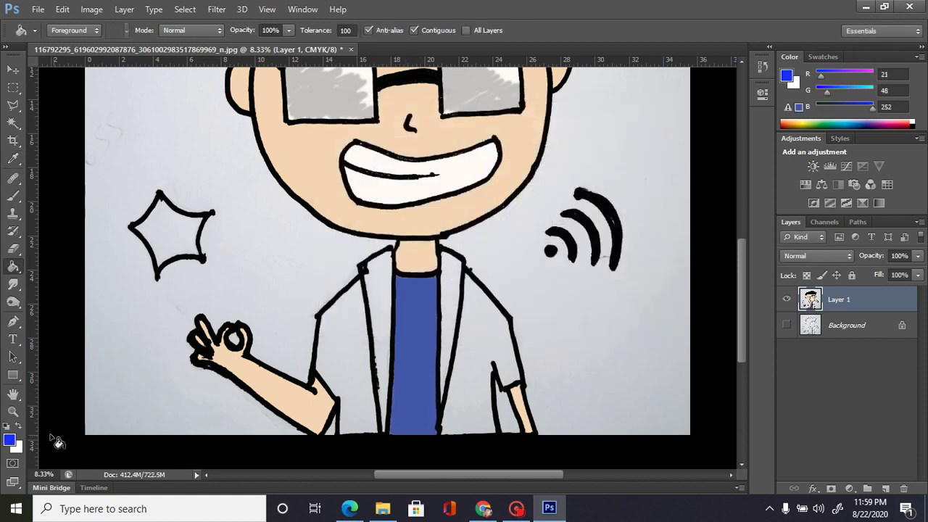
Step: Fill the right and left jacket panels near-black
left_click(8, 440)
mouse_move(378, 211)
left_mouse_down()
mouse_move(486, 286)
mouse_move(480, 305)
left_mouse_up()
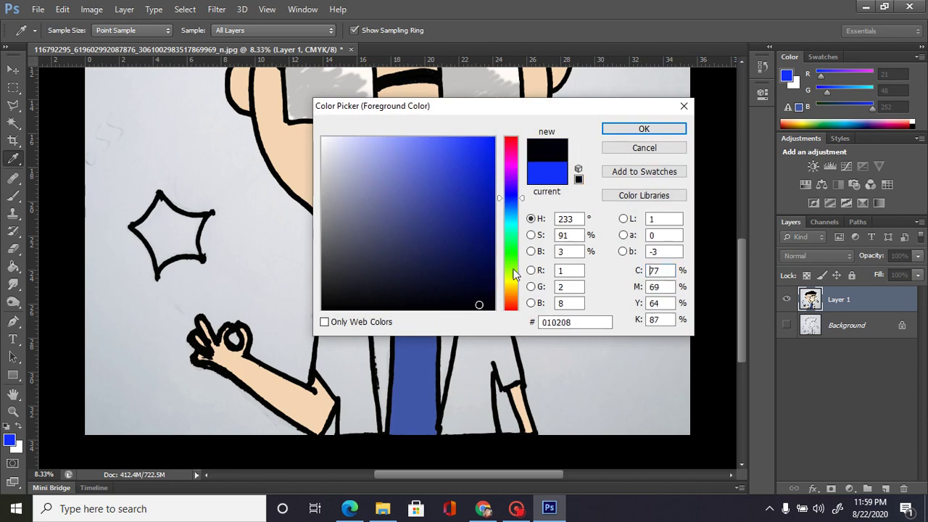
left_click(632, 129)
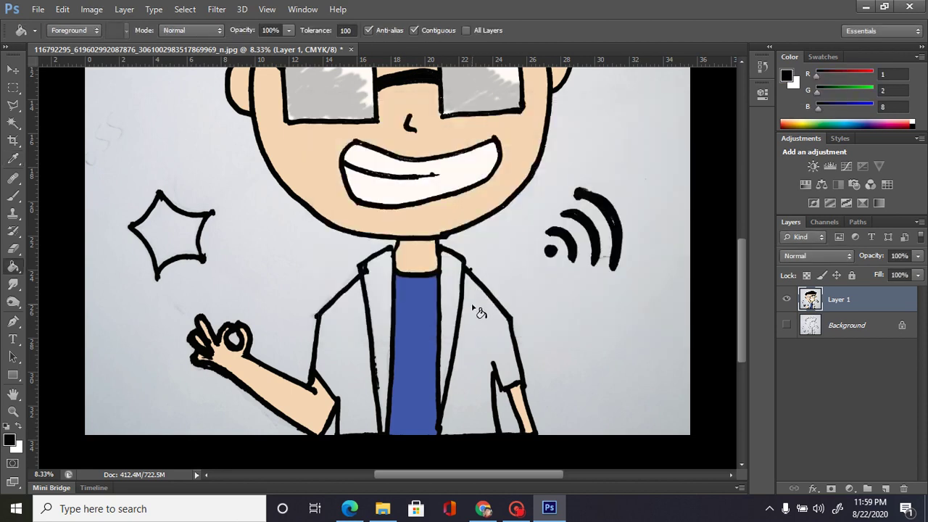
left_click(478, 311)
left_click(349, 350)
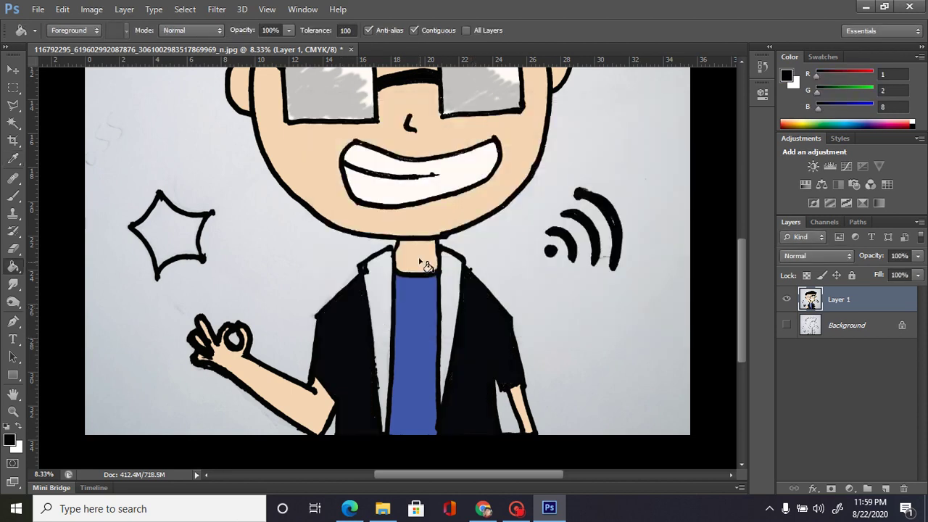
Step: Sample the hair's dark colour and fill the left and right white lapel strips with it
left_click_drag(740, 316, 744, 246)
key("i")
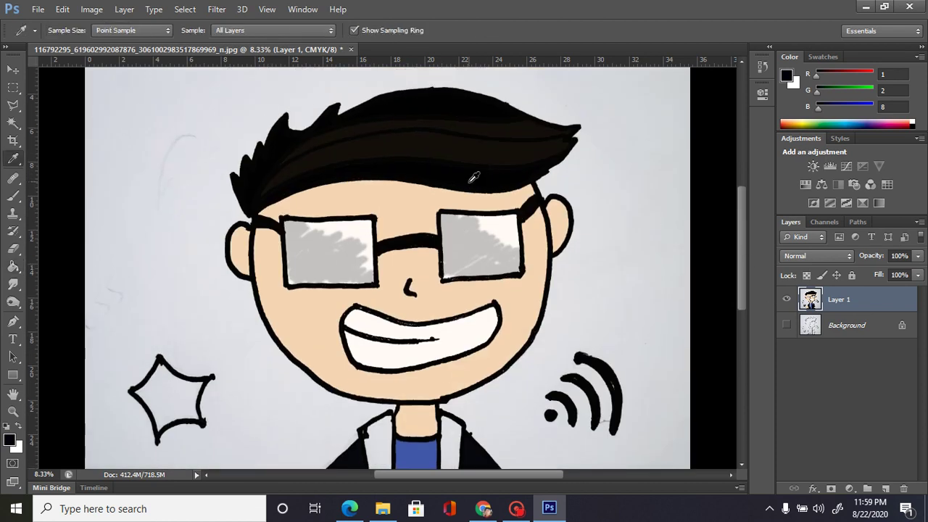
left_click(483, 139)
left_click_drag(744, 287, 743, 319)
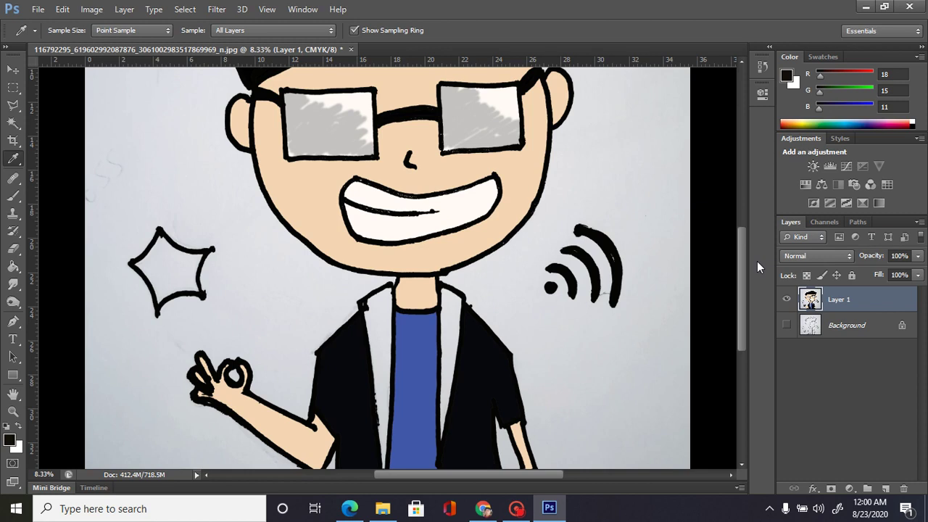
key("g")
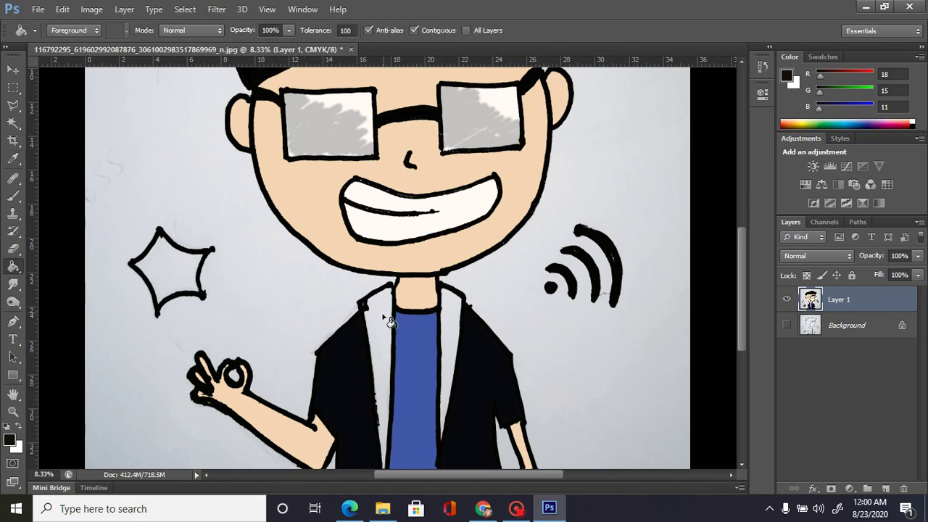
left_click(383, 323)
left_click(446, 323)
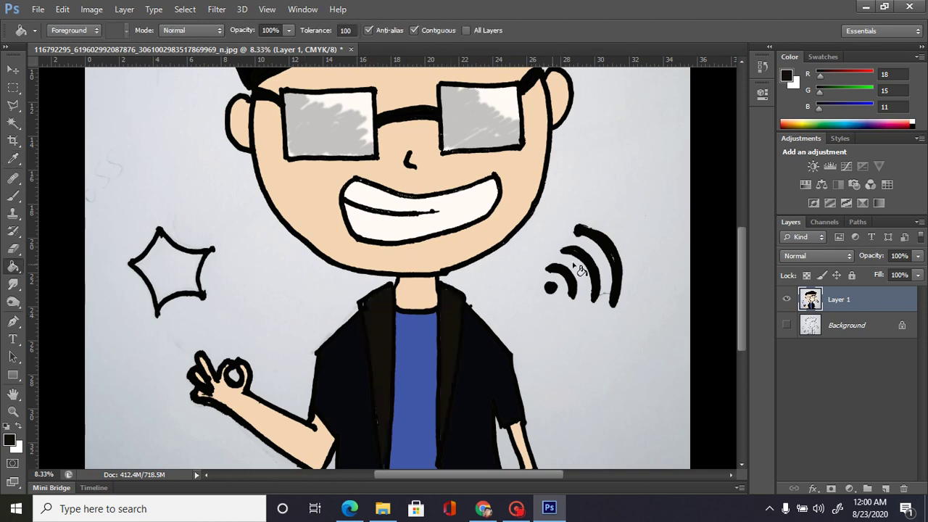
scroll(743, 317, "up", 3)
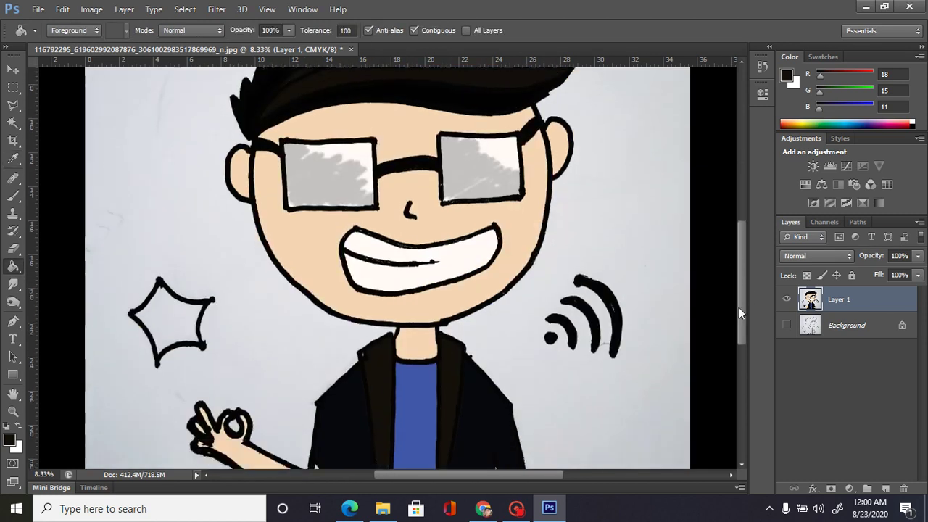
scroll(739, 307, "down", 4)
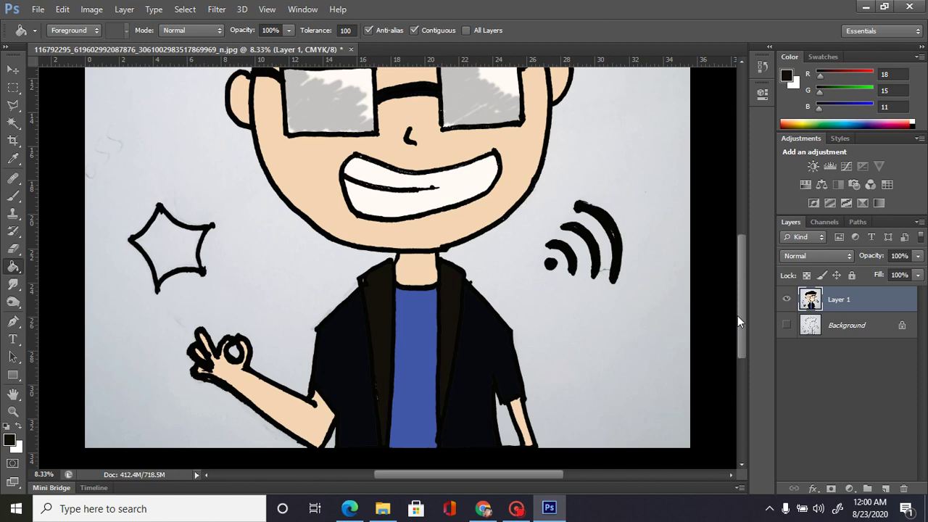
Step: Fill the star bright yellow (R 223, G 248, B 12)
left_click(11, 439)
left_click_drag(500, 294, 515, 274)
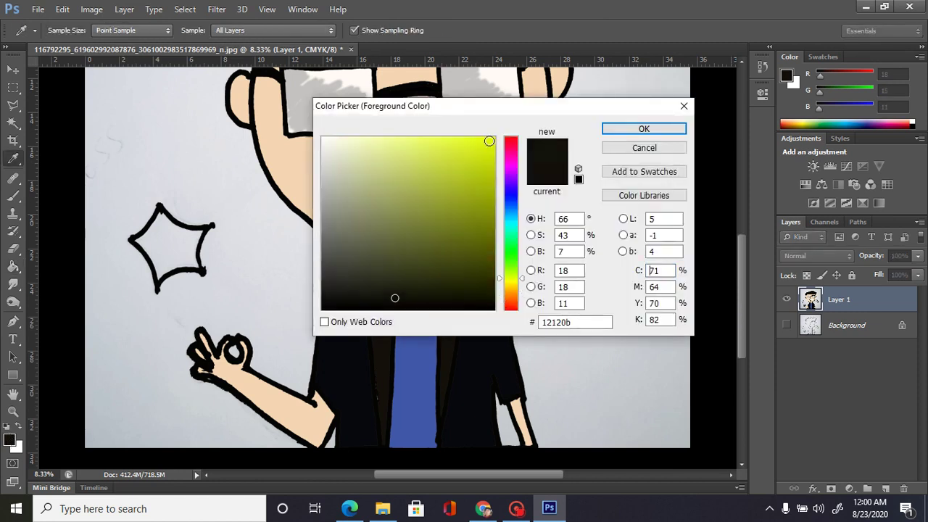
left_click(489, 141)
left_click(617, 129)
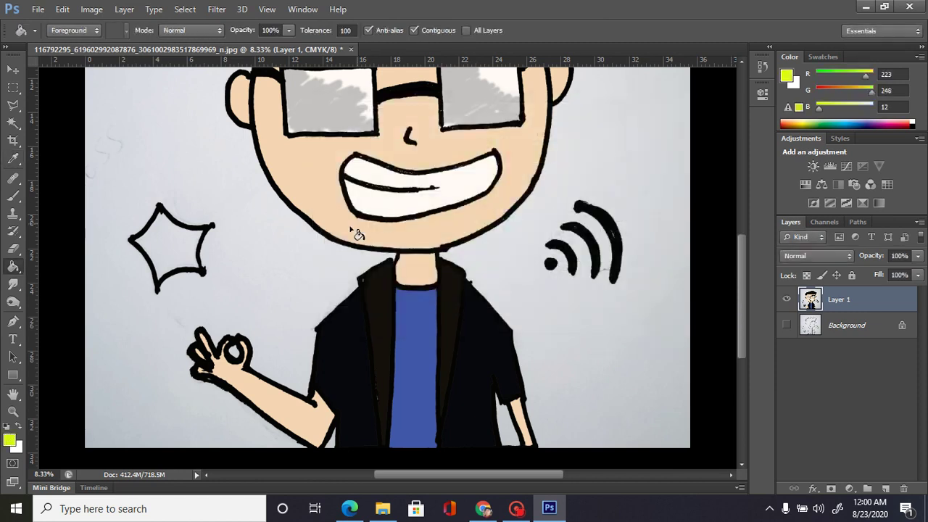
left_click(211, 229)
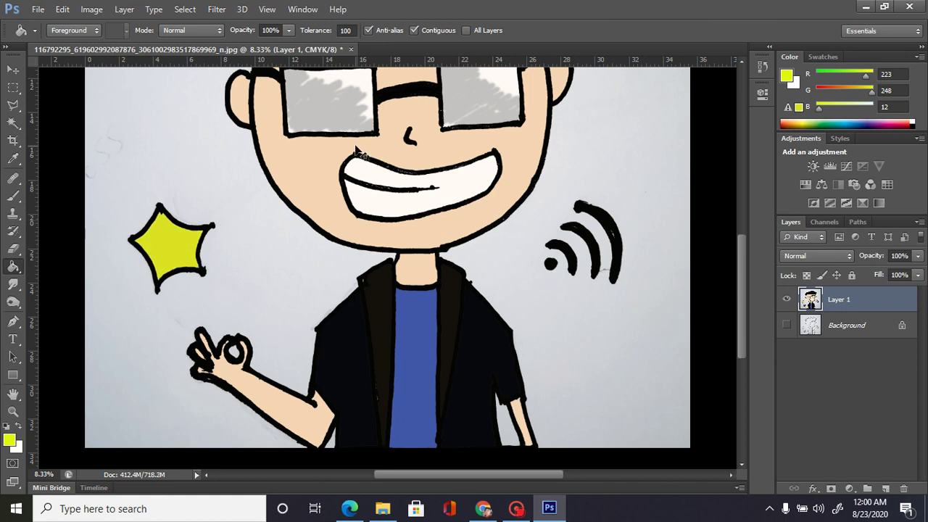
scroll(357, 150, "down", 2)
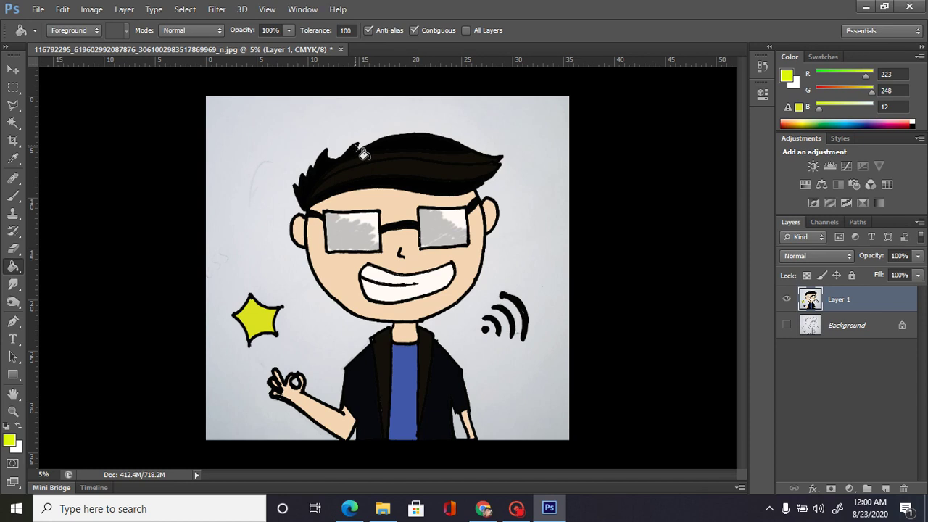
Step: Sample the teeth's off-white fefaf5 as the fill colour for the background
key("i")
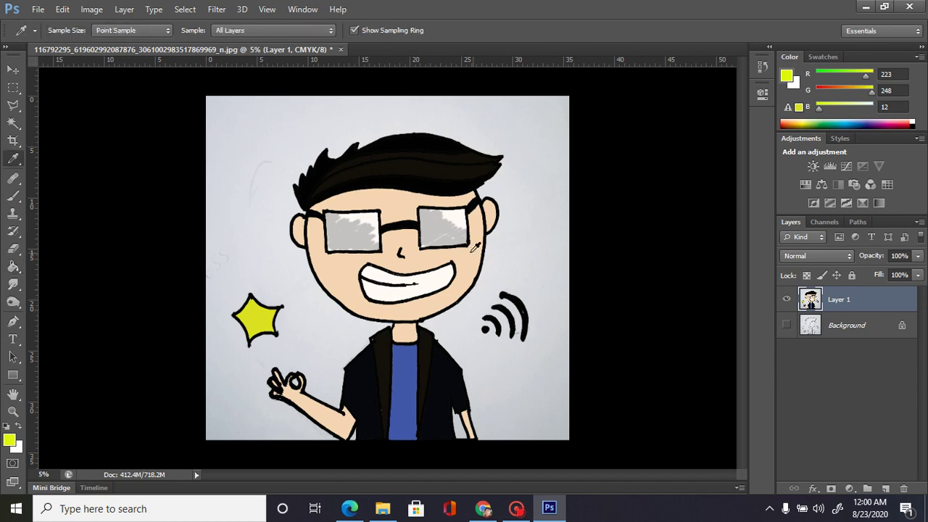
left_click(435, 283)
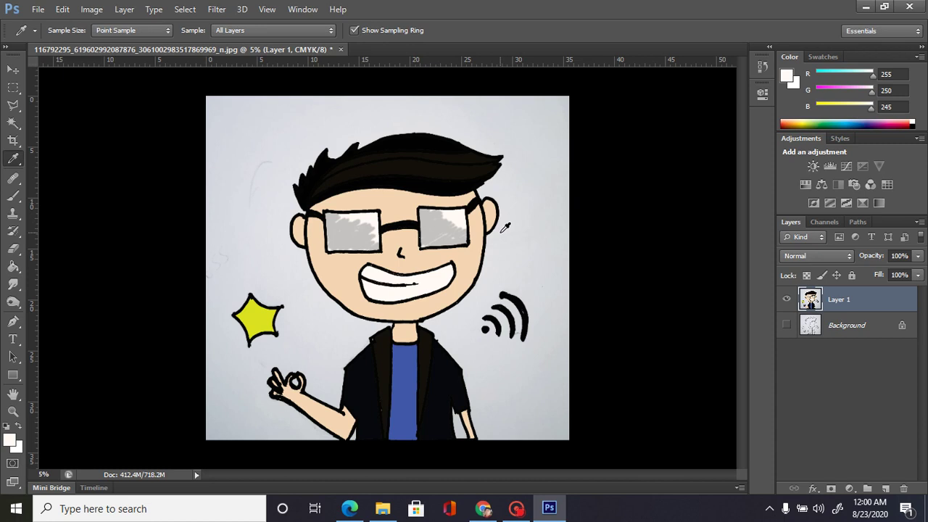
key("g")
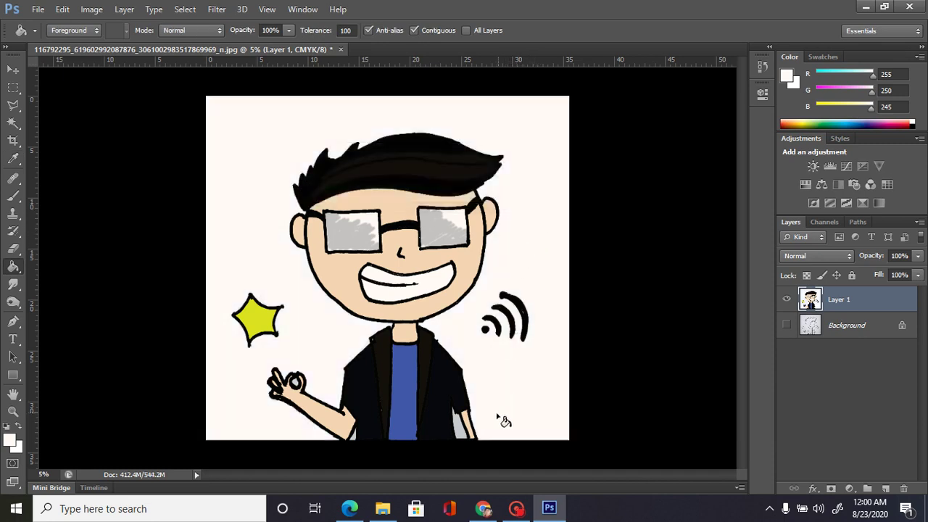
Step: Fill the leftover grey patch near the lower-right sleeve and save as sample file 1.psd
left_click(461, 432)
key("ctrl+shift+s")
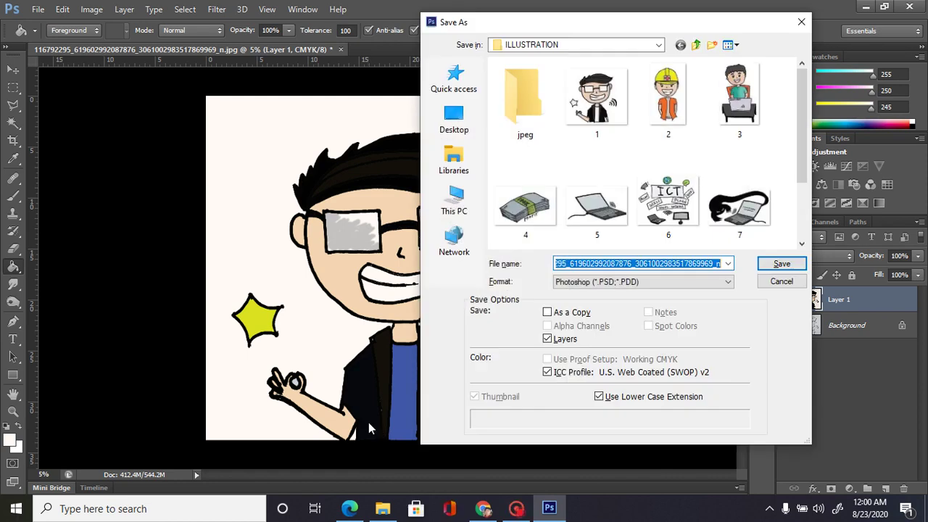
type("sample file 1")
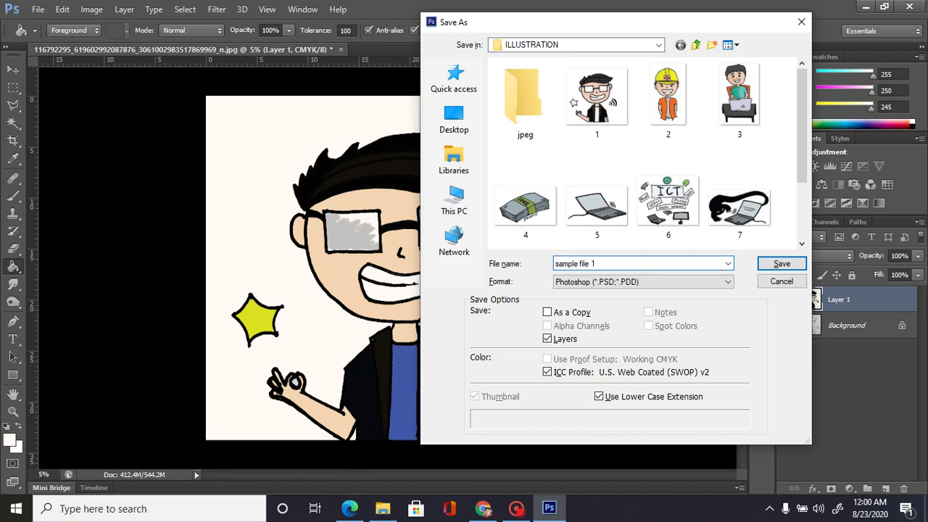
key("Return")
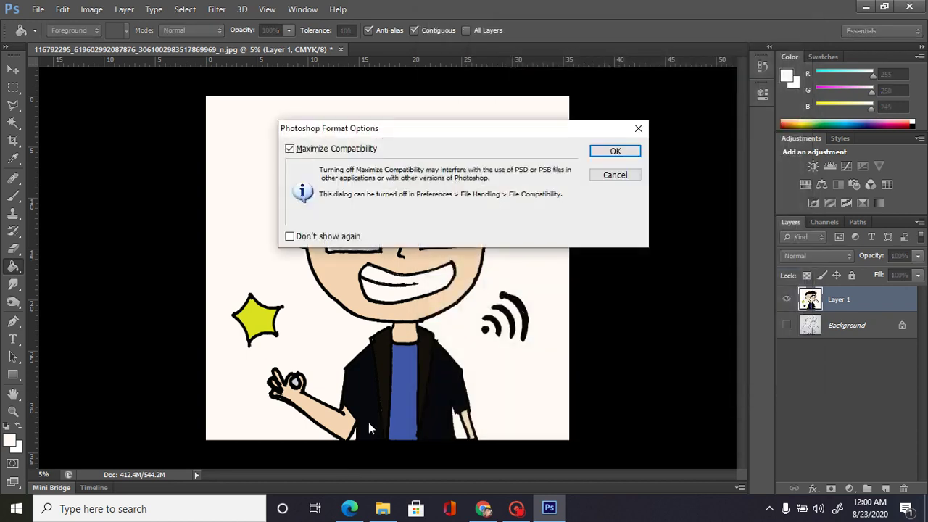
key("Return")
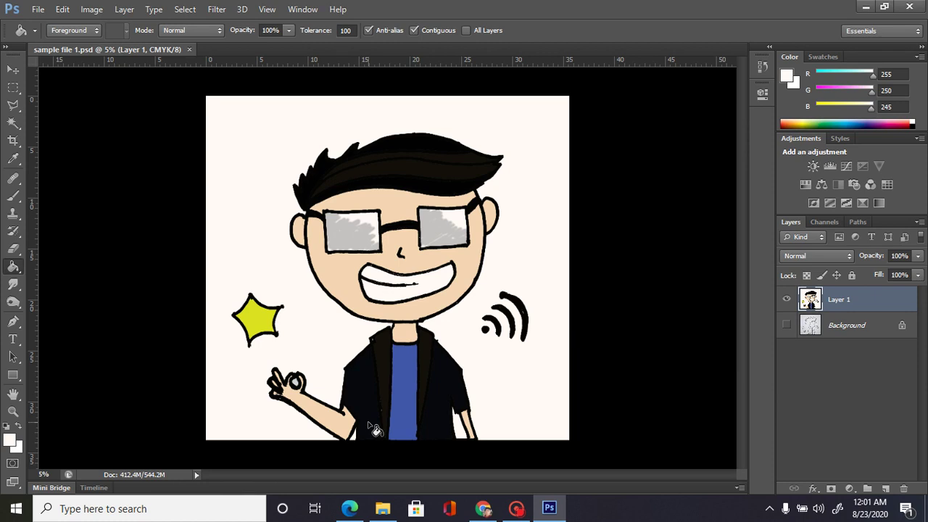
key("ctrl+shift+s")
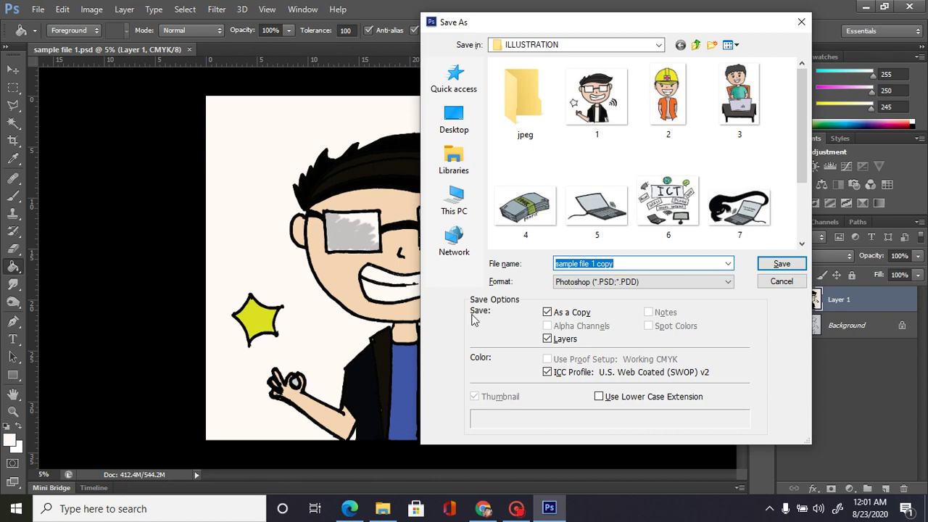
Step: Save a JPEG copy named sample file 1 copy, accepting the maximum-quality JPEG options
left_click(580, 282)
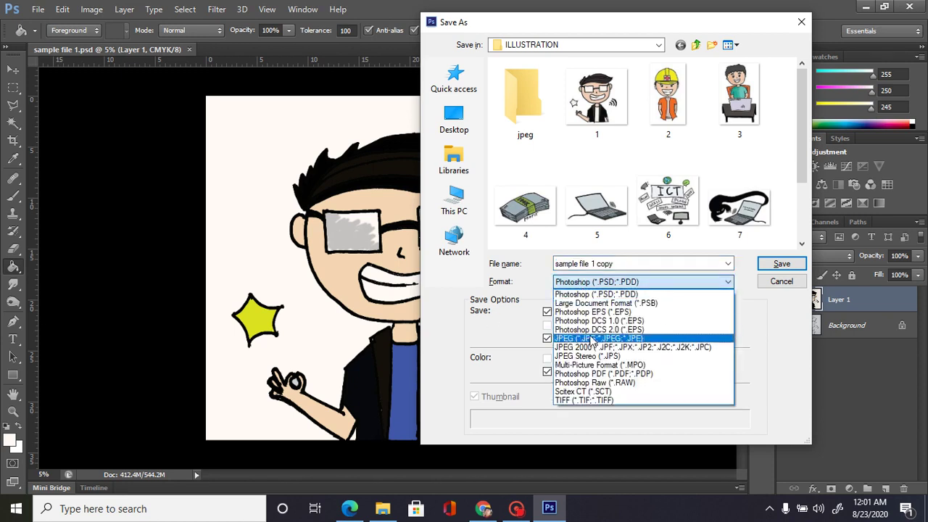
left_click(595, 339)
left_click(782, 263)
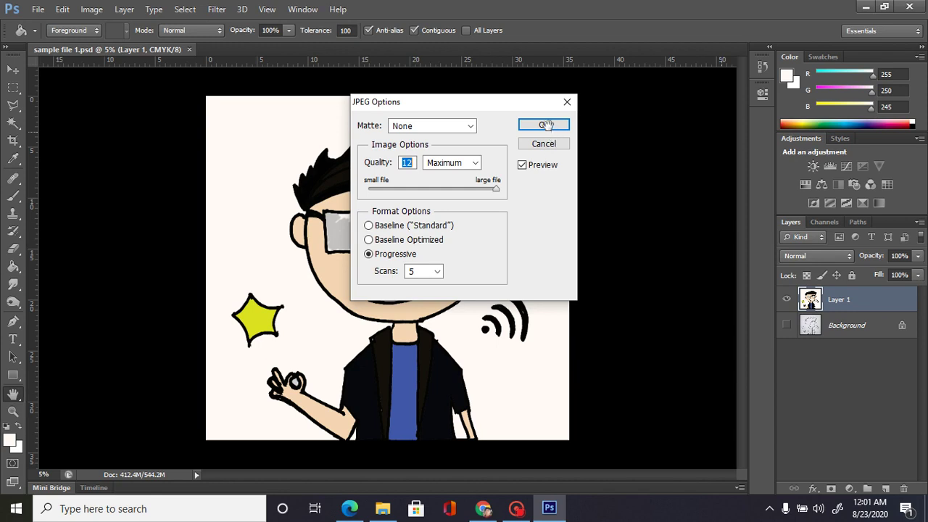
left_click(544, 124)
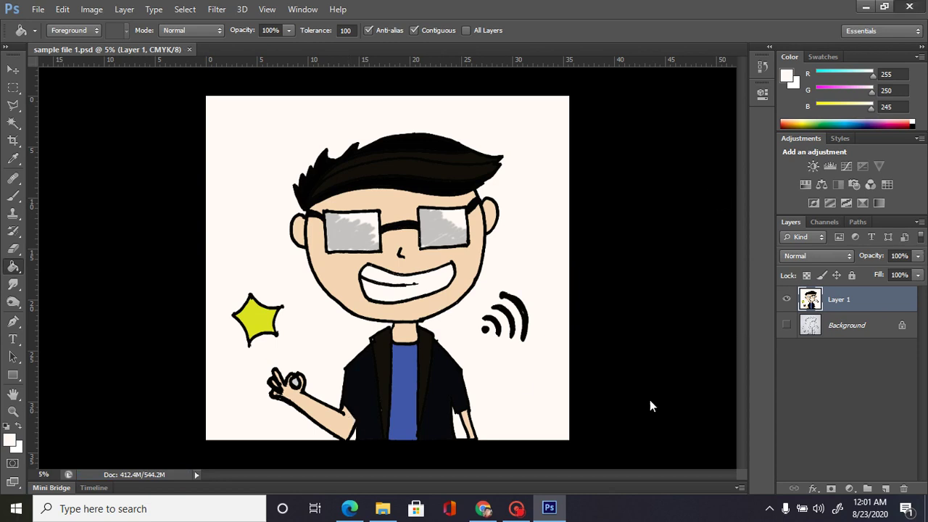
Step: In the ILLUSTRATION folder, compare the sizes of sample file 1 PSD and its JPEG copy, then select the JPEG
left_click(388, 510)
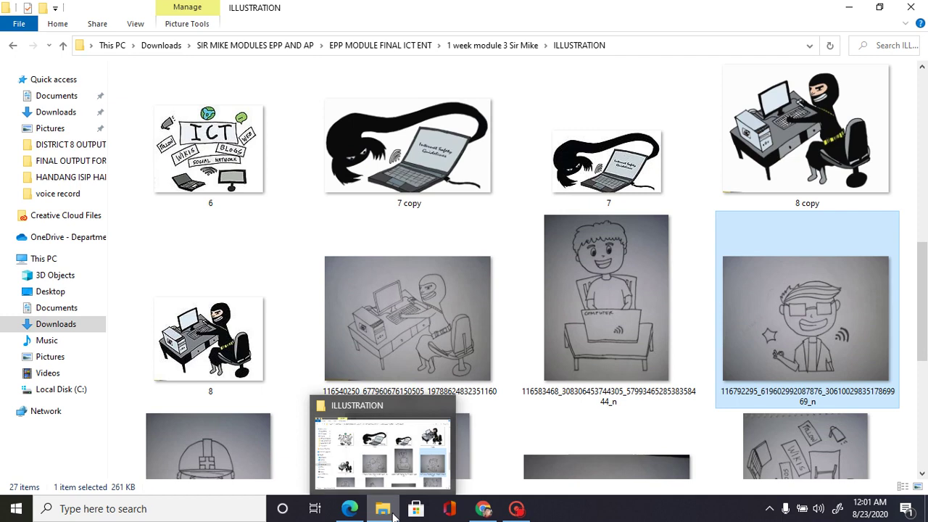
scroll(650, 369, "up", 8)
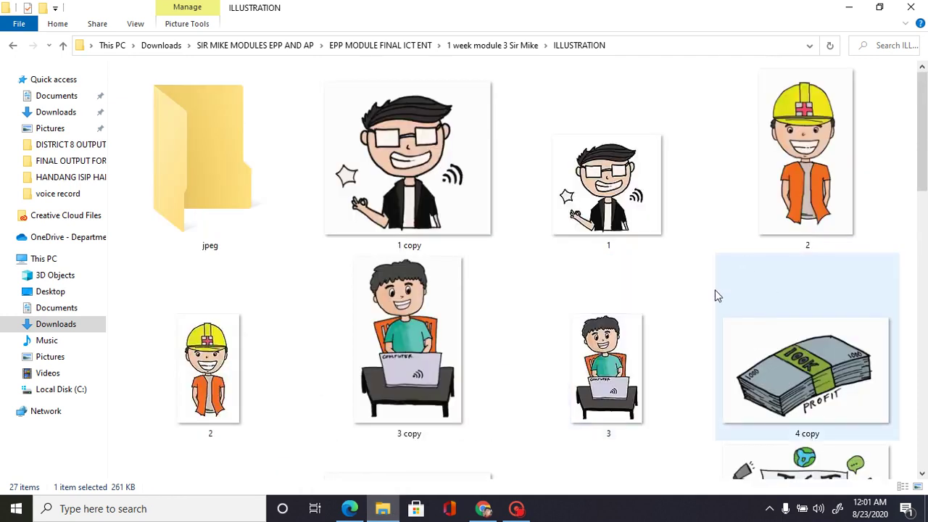
left_click(712, 259)
scroll(718, 268, "down", 10)
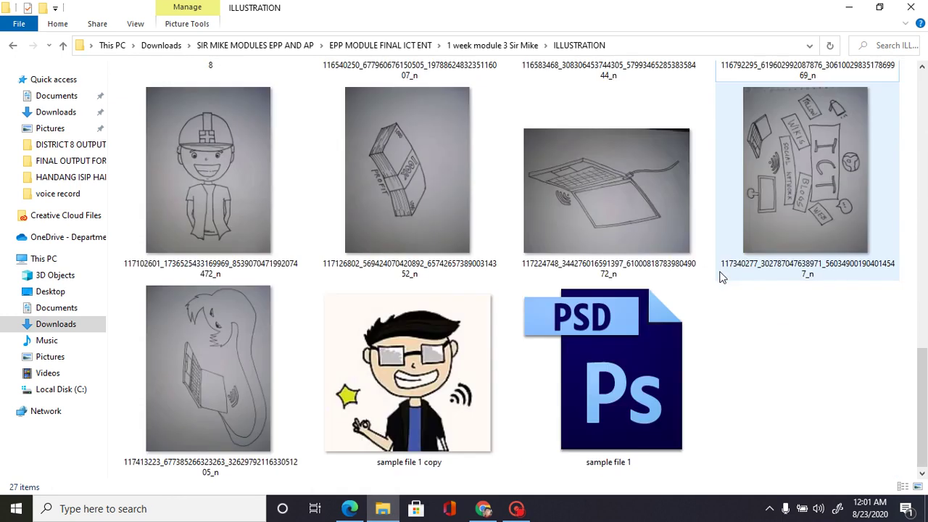
left_click(645, 357)
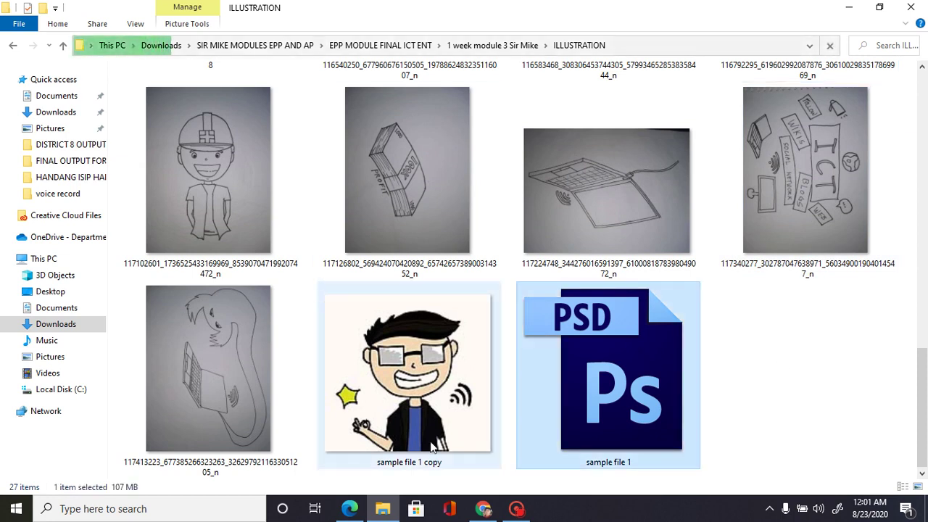
left_click(429, 389)
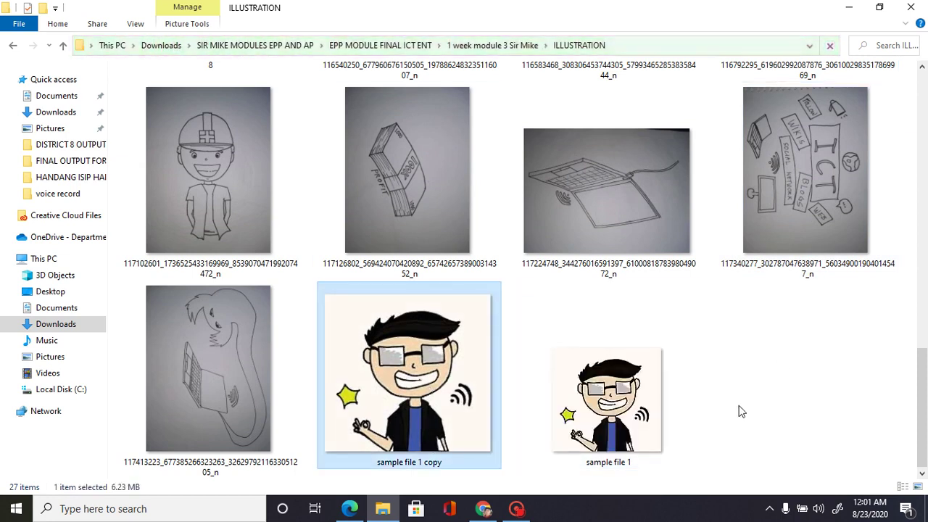
left_click(677, 413)
left_click(805, 392)
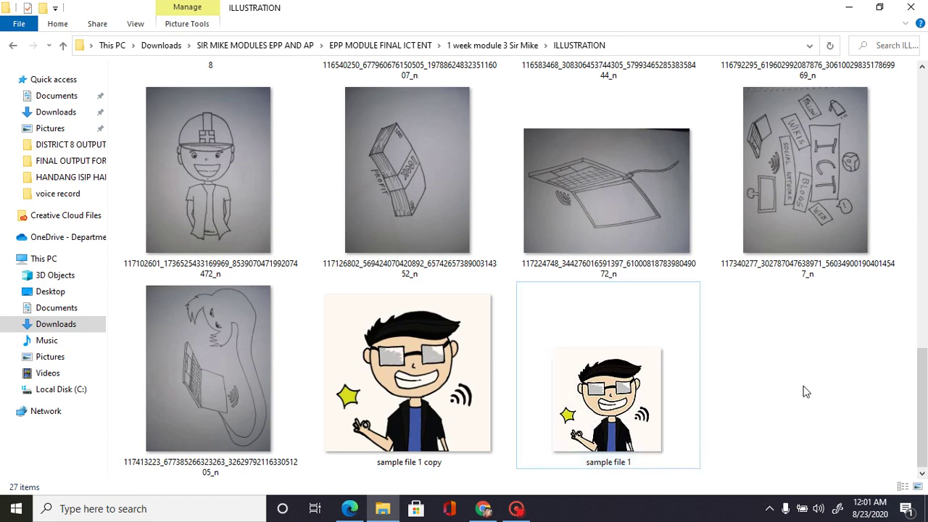
left_click(419, 389)
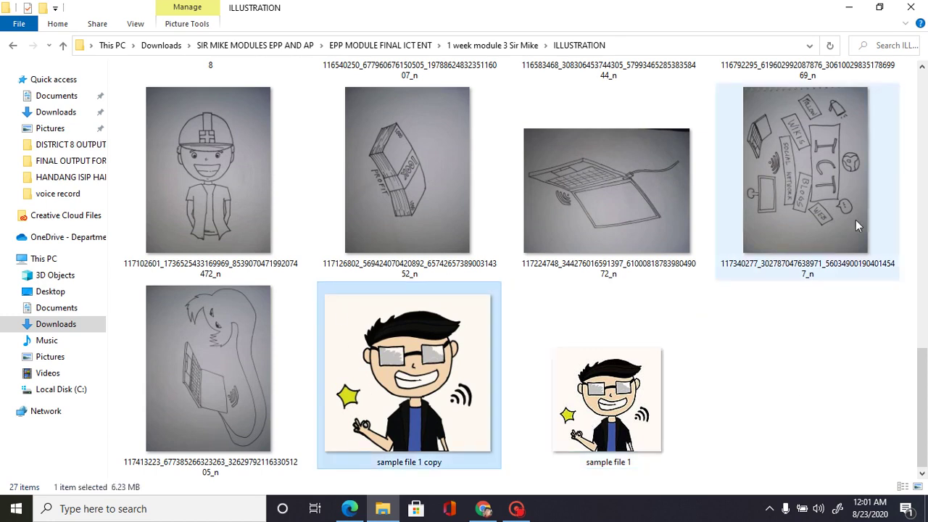